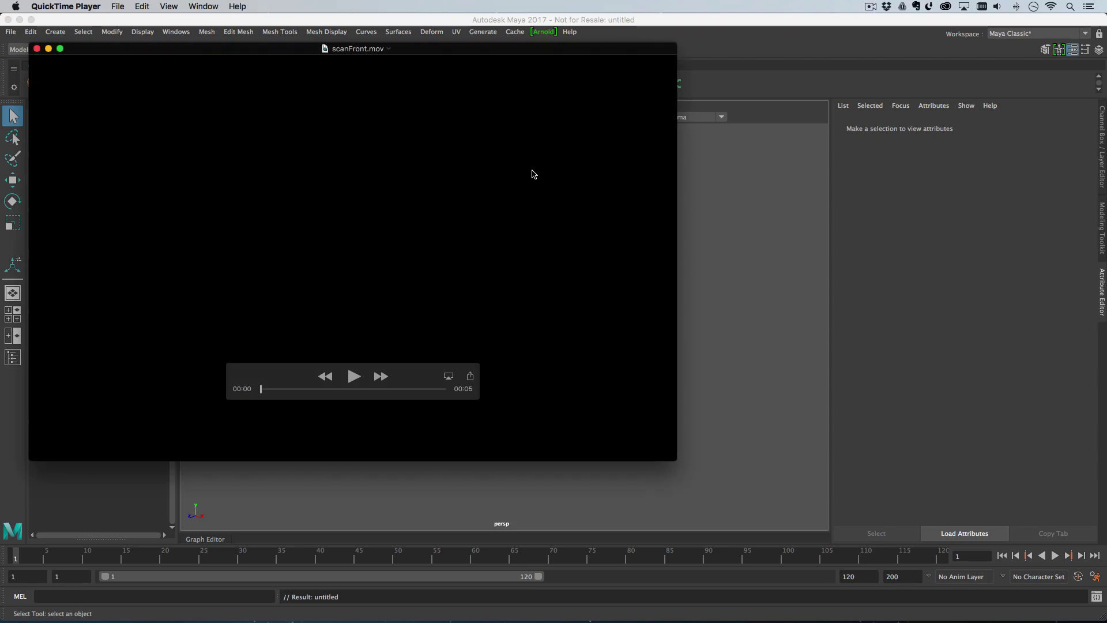
# Play the scanFront.mov point-cloud head scan in QuickTime Player, then pause it.
pyautogui.press('space')
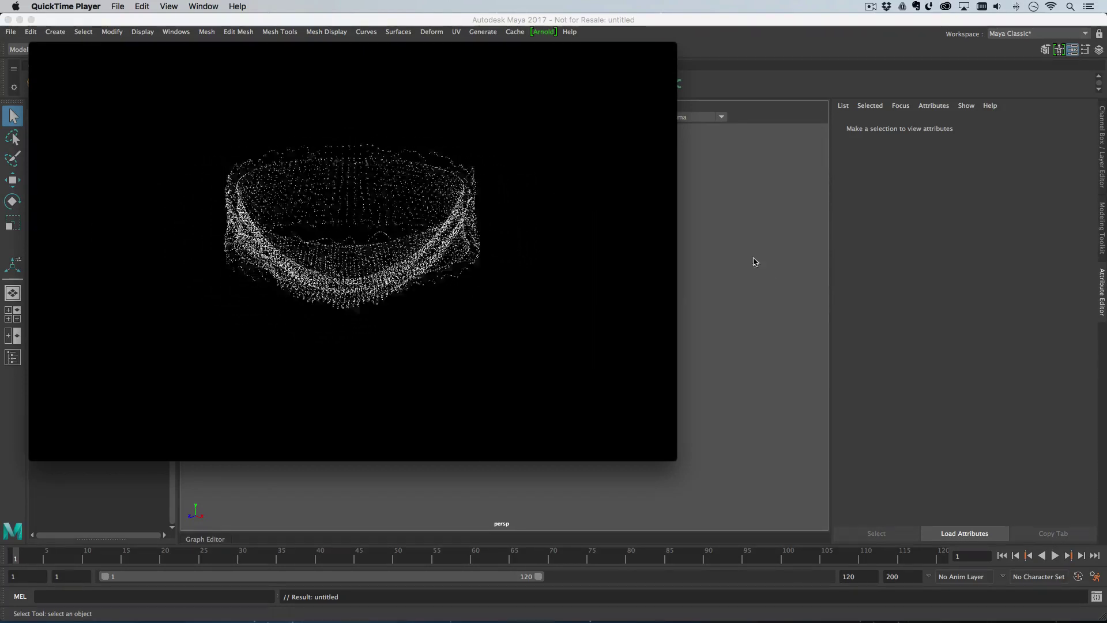
pyautogui.moveTo(549, 187)
pyautogui.press('space')
# Import the BasicHead.ma example model from the Content Browser and frame the head in view.
pyautogui.press('super+q')
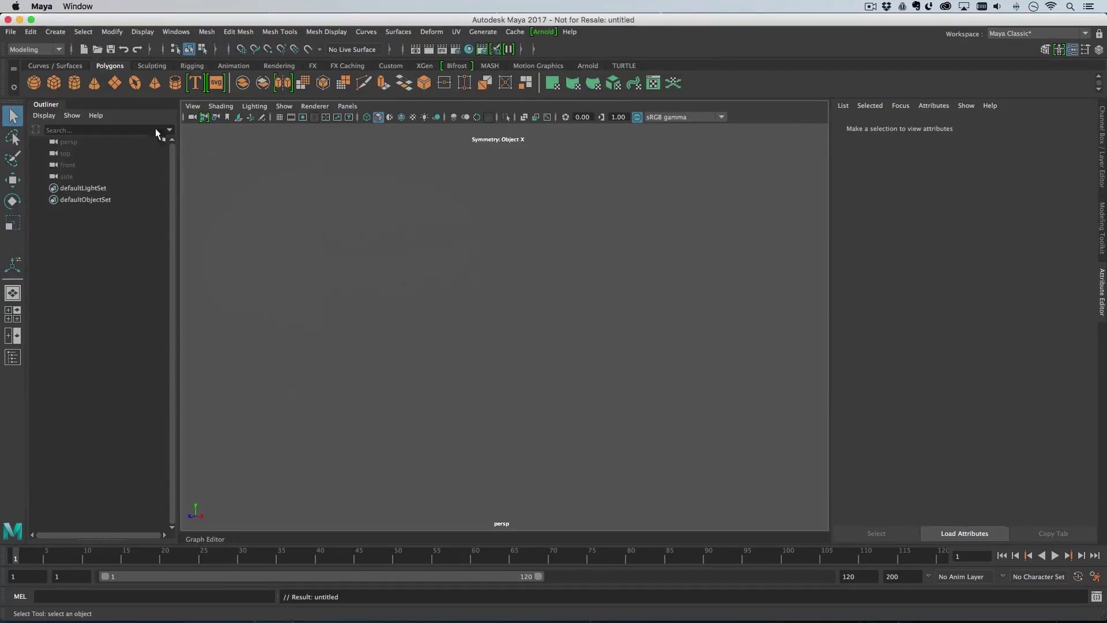
pyautogui.click(177, 31)
pyautogui.moveTo(209, 71)
pyautogui.click(389, 109)
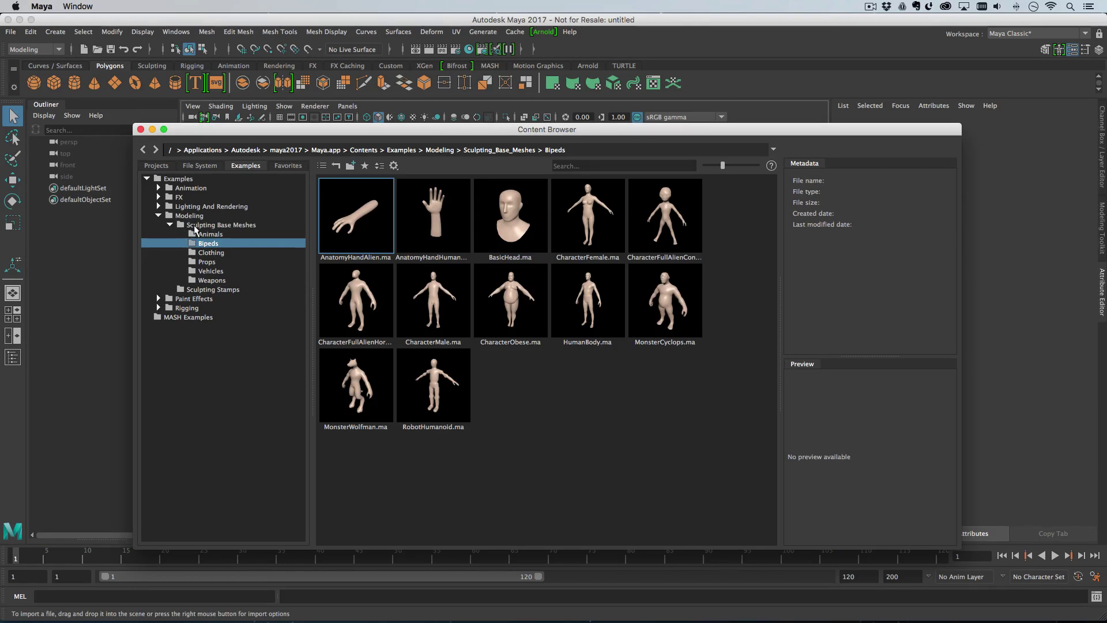
pyautogui.rightClick(506, 210)
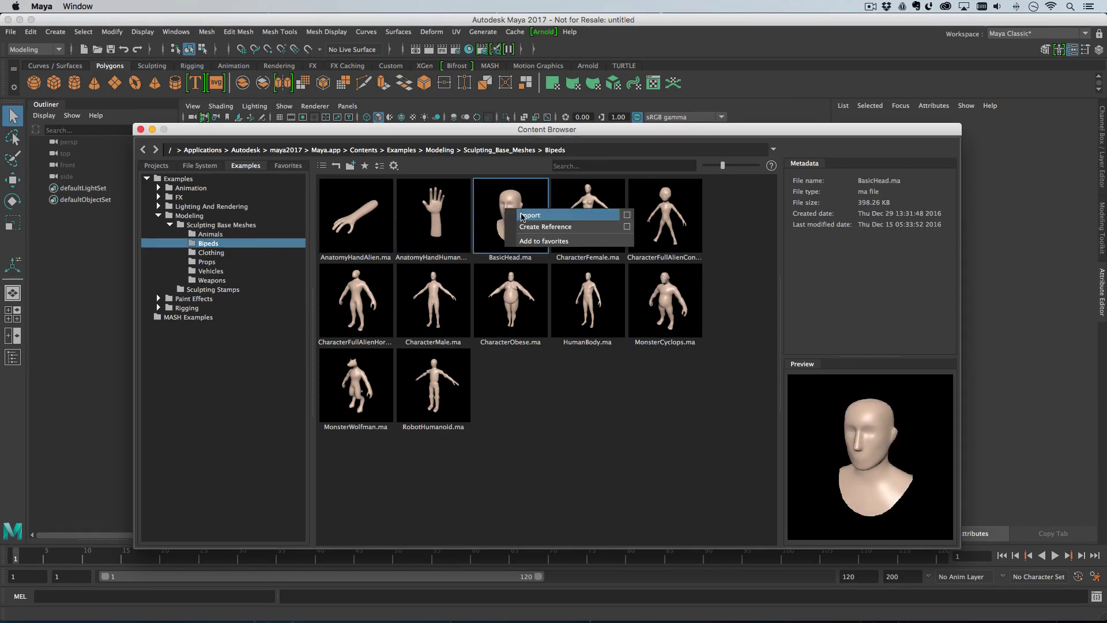
pyautogui.click(534, 218)
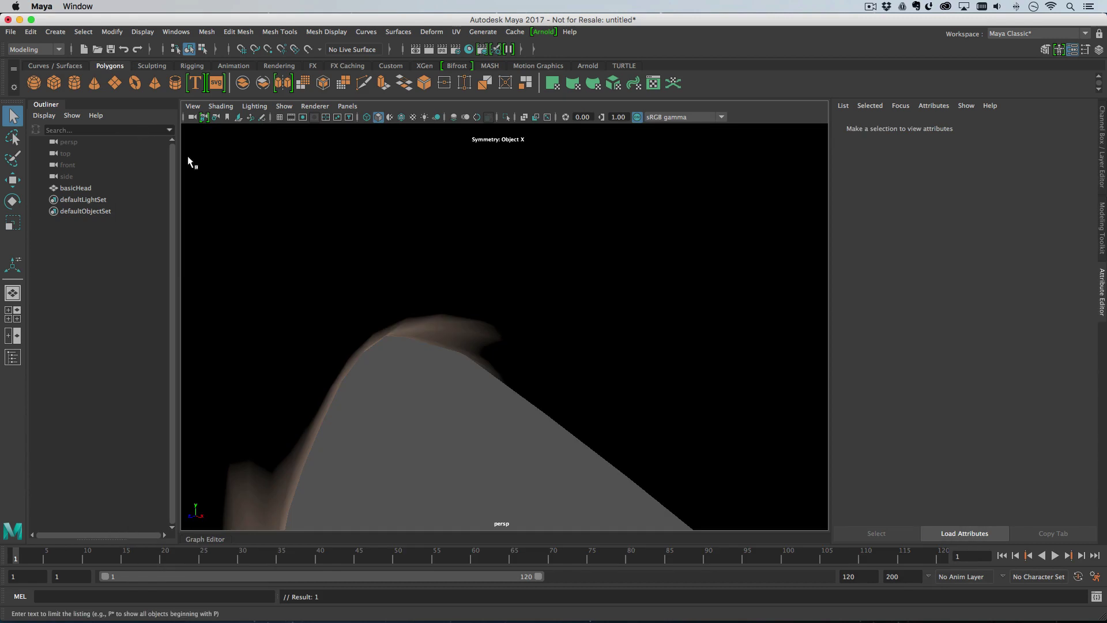
pyautogui.click(140, 129)
pyautogui.press('f')
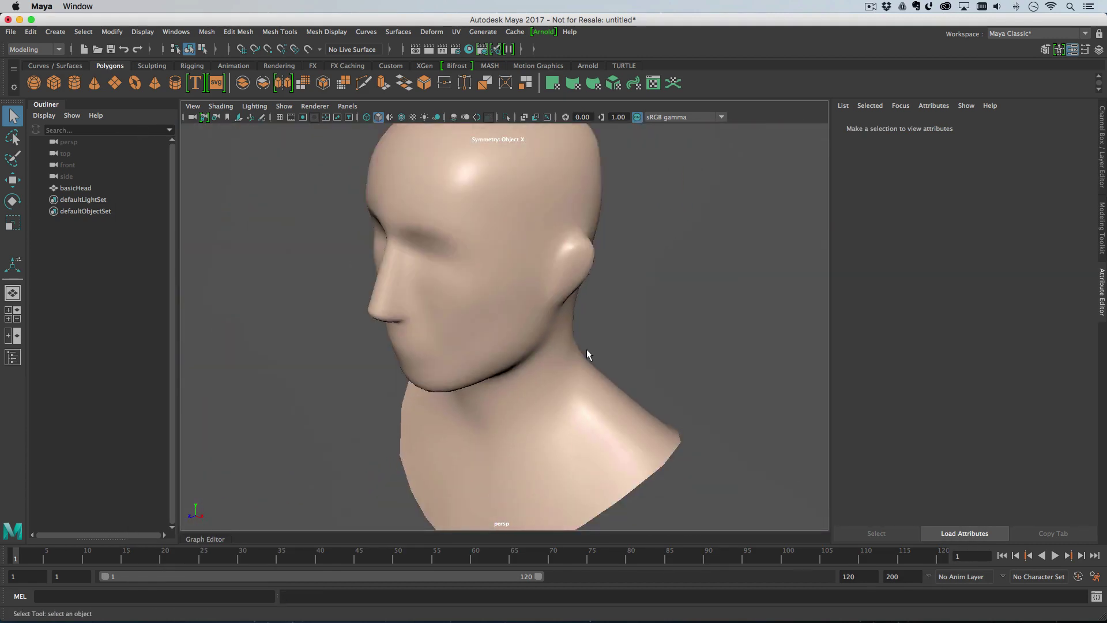
pyautogui.keyDown('alt'); pyautogui.moveTo(509, 317); pyautogui.dragTo(438, 242); pyautogui.keyUp('alt')
# Smooth the head mesh with 2 divisions.
pyautogui.click(545, 291)
pyautogui.click(279, 31)
pyautogui.moveTo(245, 35)
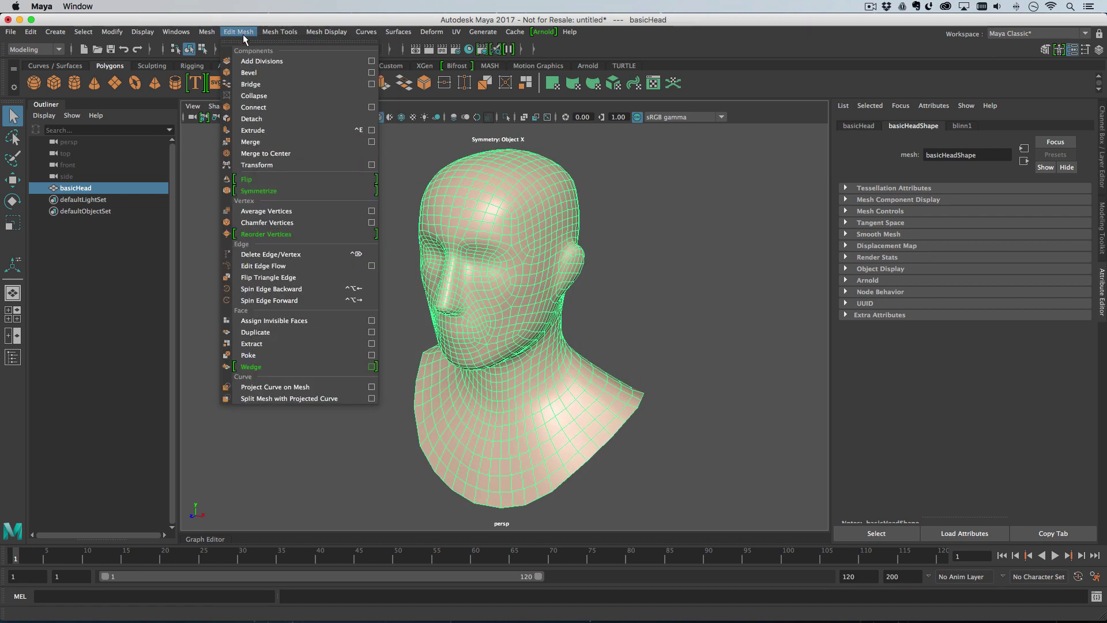
pyautogui.moveTo(206, 32)
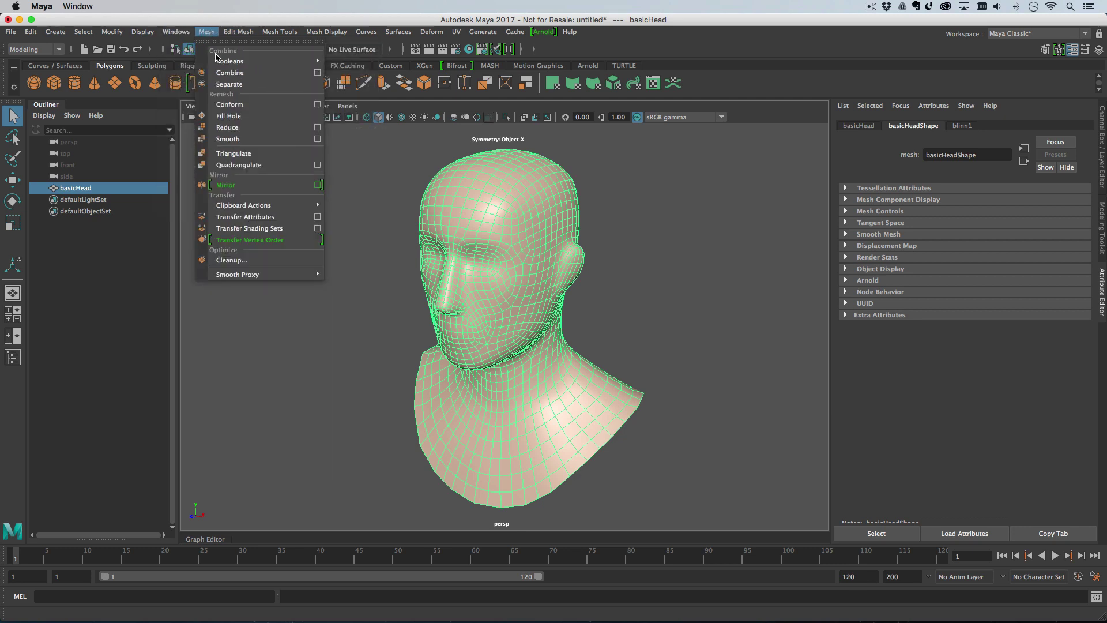
pyautogui.click(239, 141)
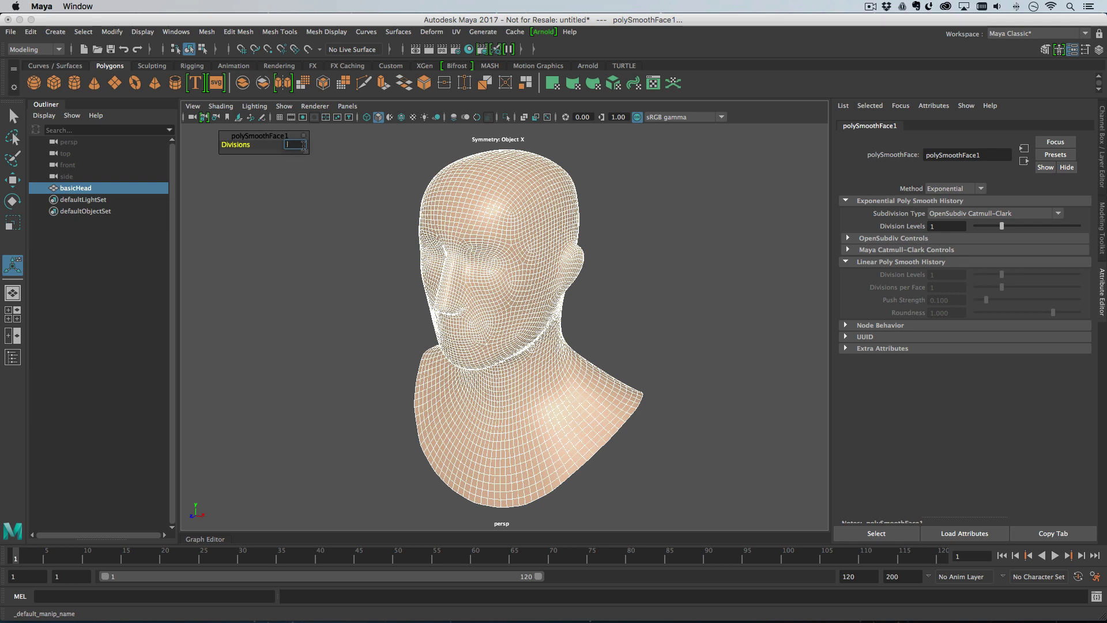
pyautogui.write('2')
pyautogui.press('Return')
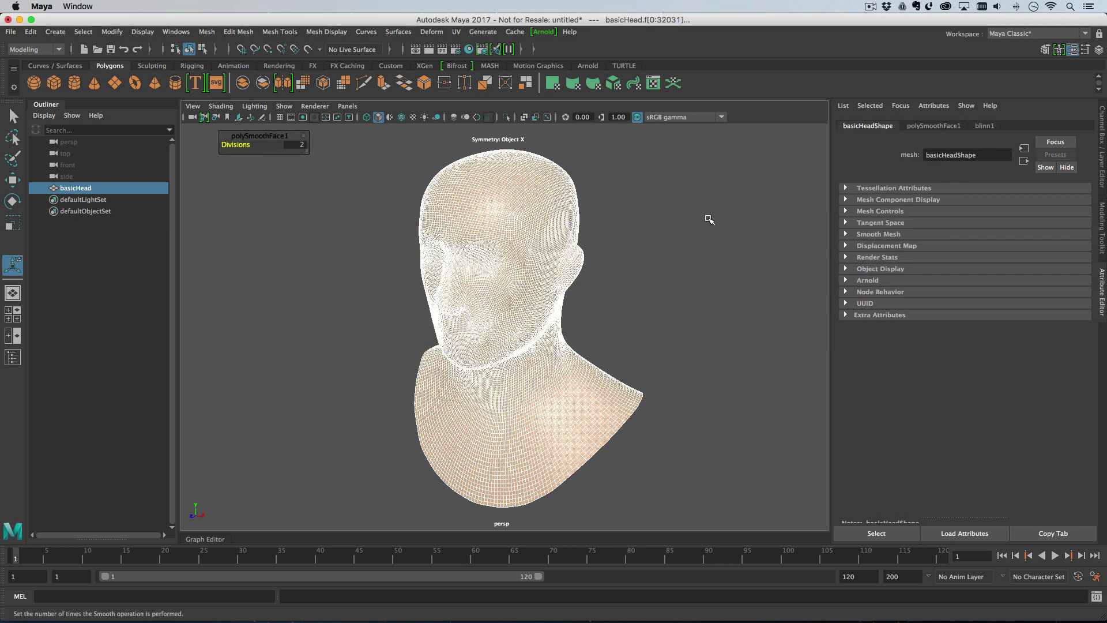
# Create a polygon cube, scale it up around the head and flatten it into a slab.
pyautogui.click(671, 226)
pyautogui.click(544, 240)
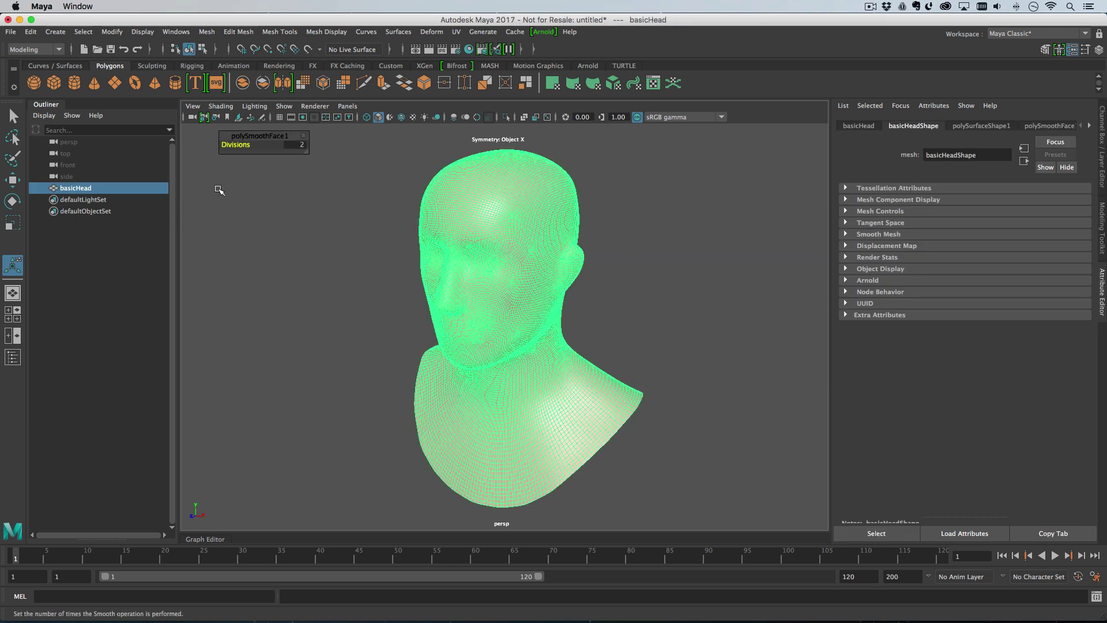
pyautogui.click(54, 82)
pyautogui.press('r')
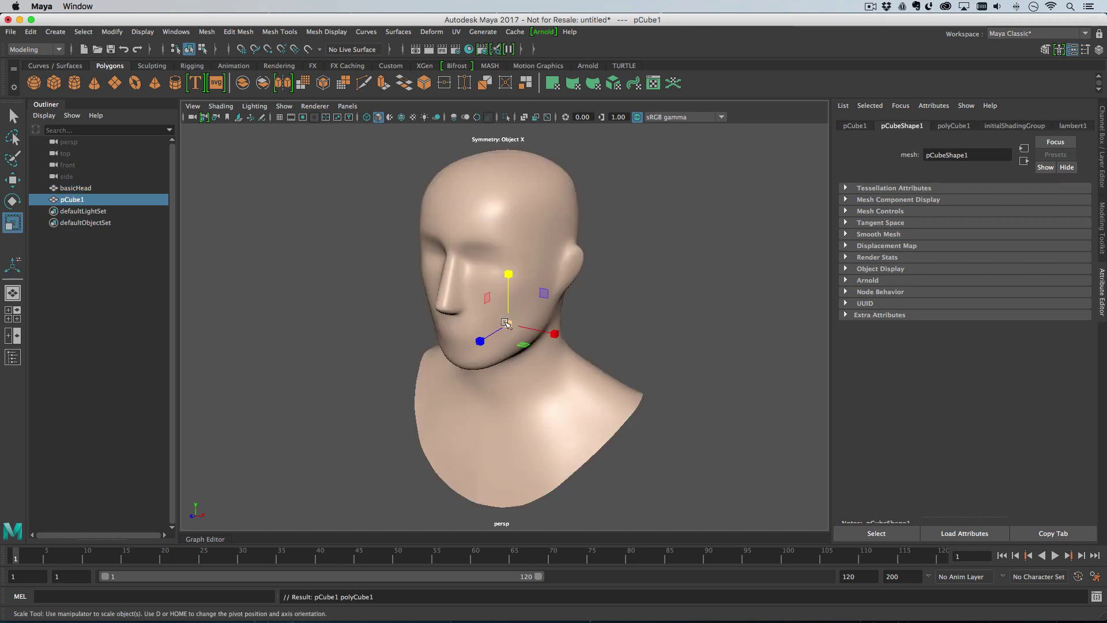
pyautogui.moveTo(506, 323); pyautogui.dragTo(711, 388)
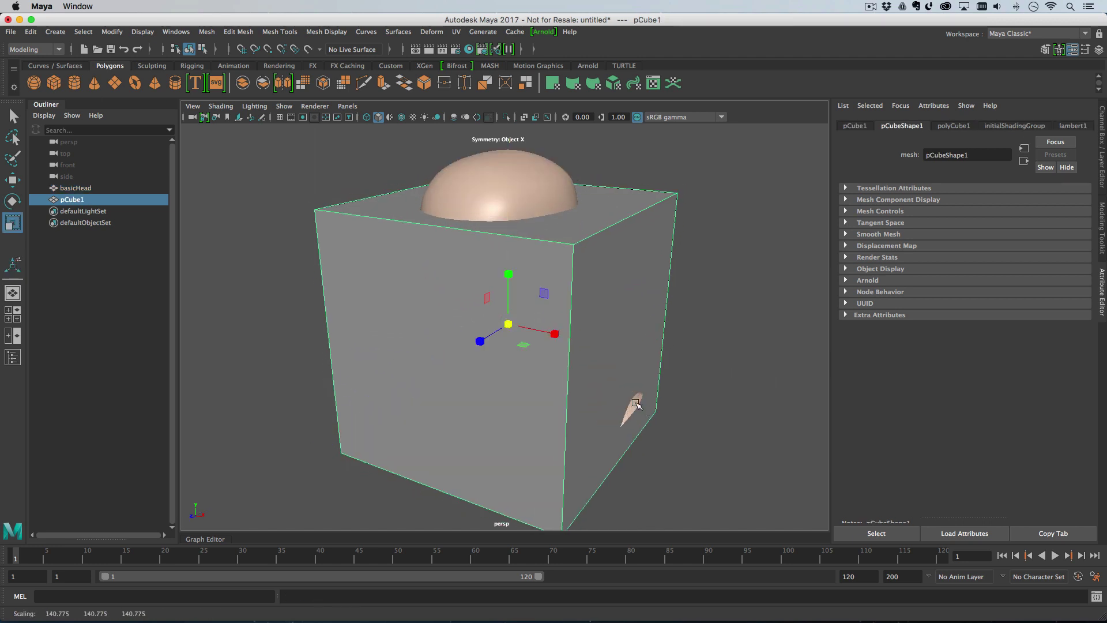
pyautogui.moveTo(507, 323); pyautogui.dragTo(526, 323)
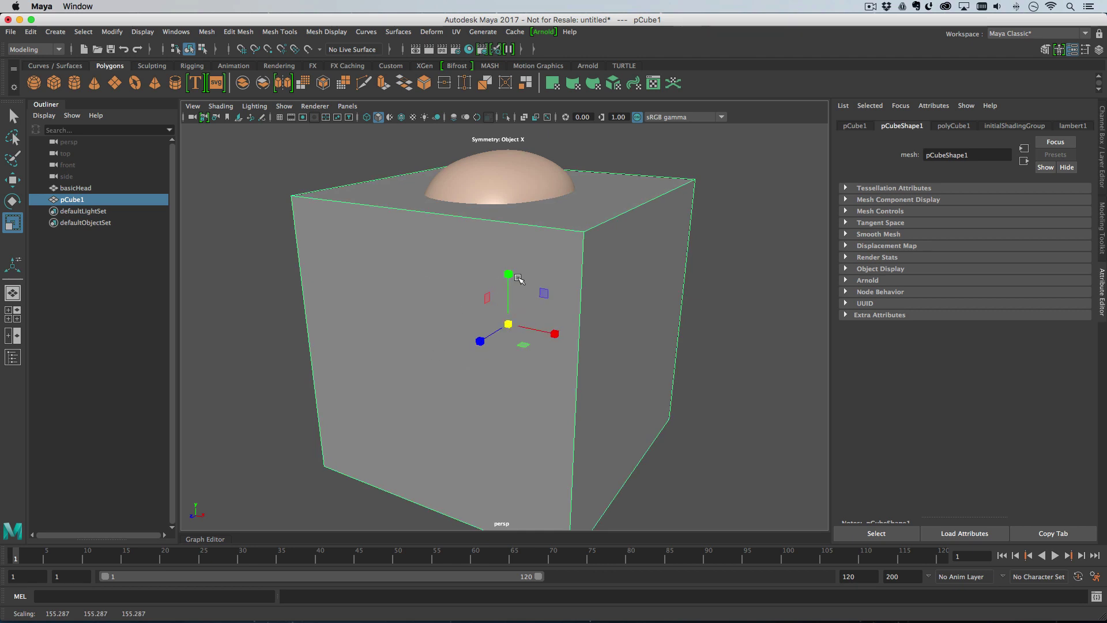
pyautogui.moveTo(508, 274); pyautogui.dragTo(502, 314)
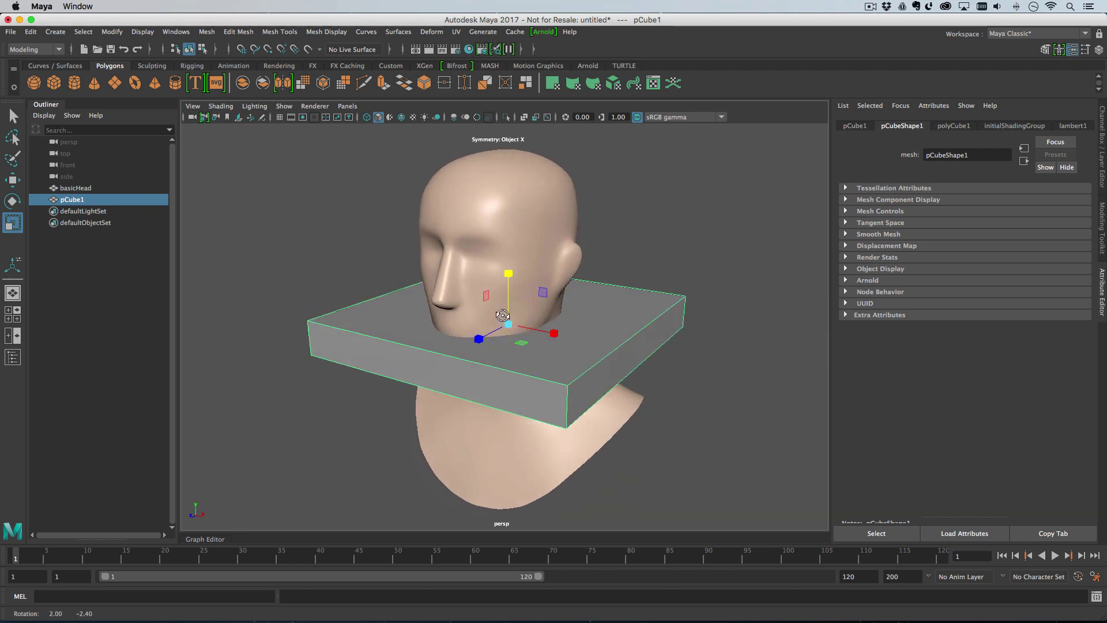
# Boolean-intersect the head with the slab using Mesh > Booleans > Intersection.
pyautogui.keyDown('shift'); pyautogui.click(503, 199); pyautogui.keyUp('shift')
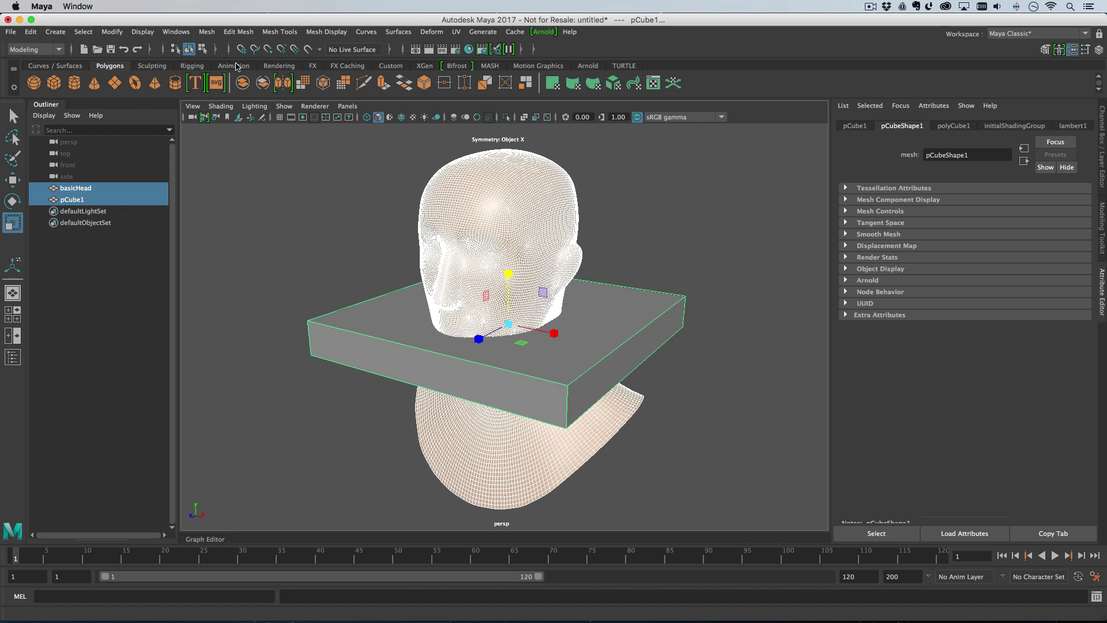
pyautogui.click(206, 32)
pyautogui.moveTo(259, 61)
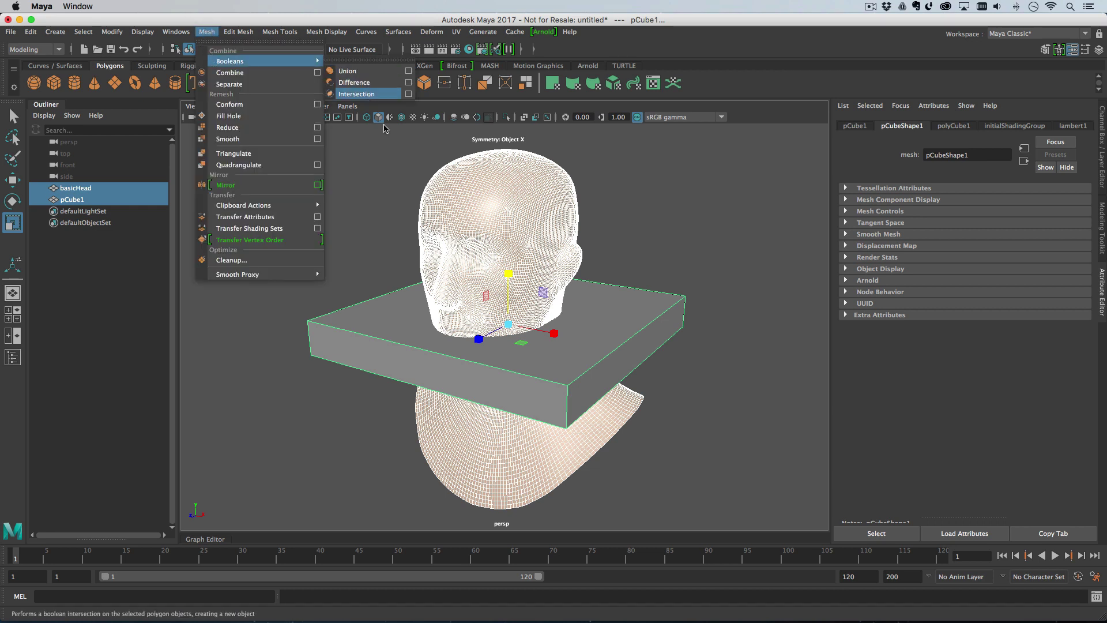
pyautogui.click(357, 94)
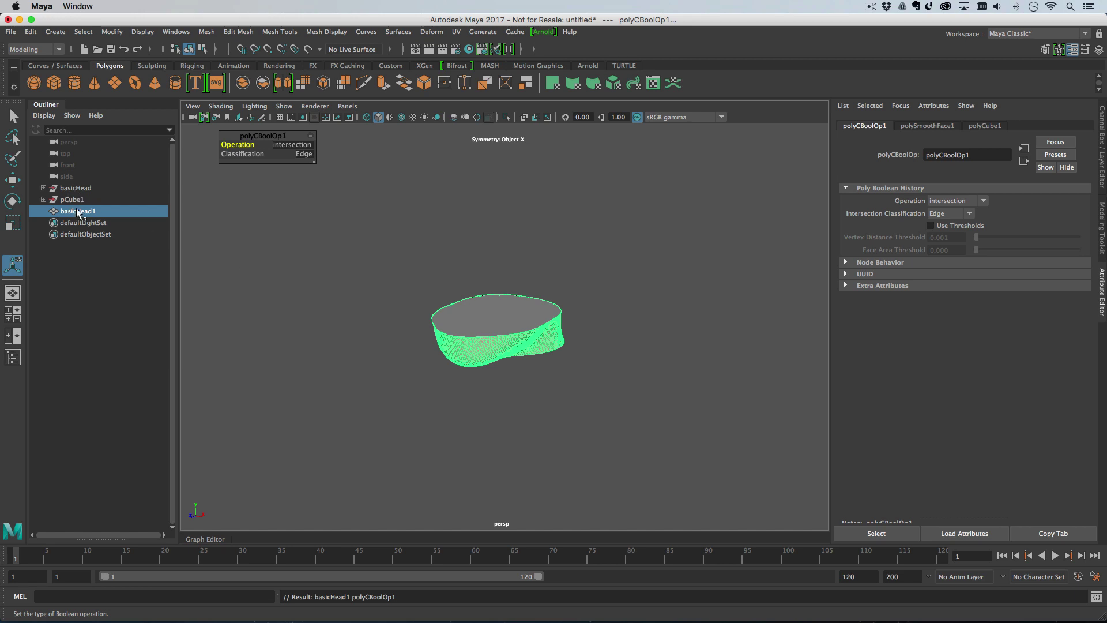
# Select the slab pCube1, try raising it, then undo the move.
pyautogui.click(264, 278)
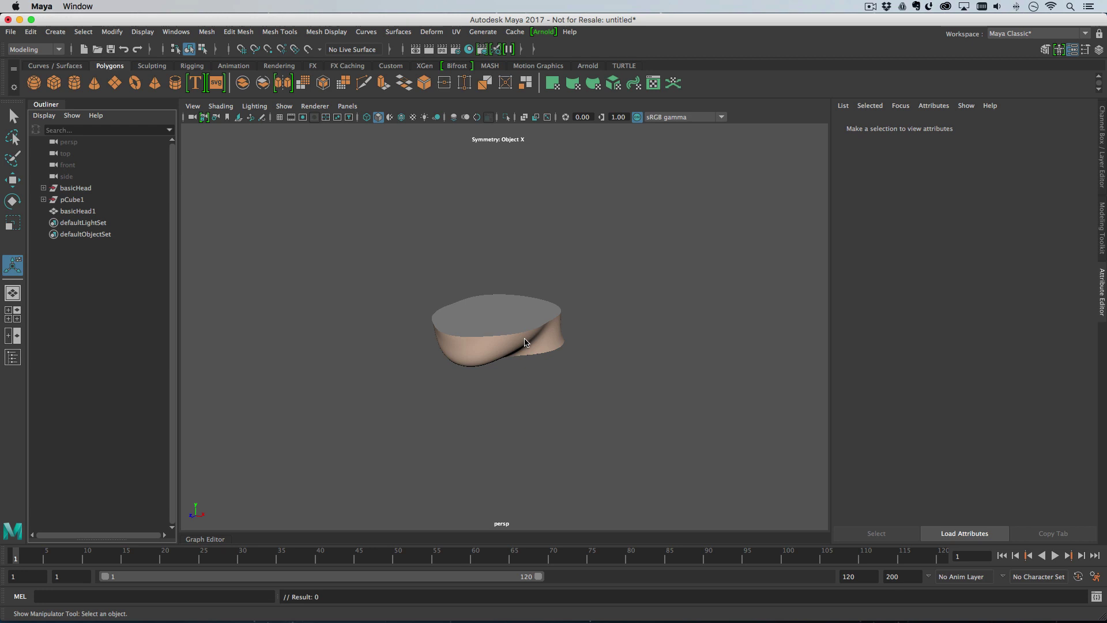
pyautogui.click(83, 211)
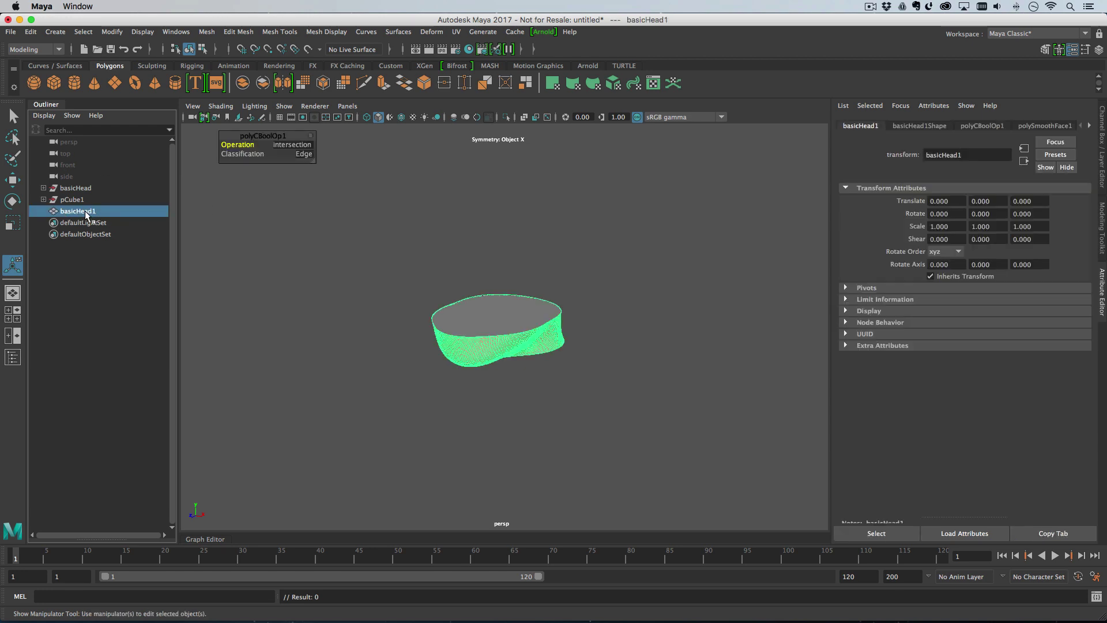
pyautogui.click(87, 199)
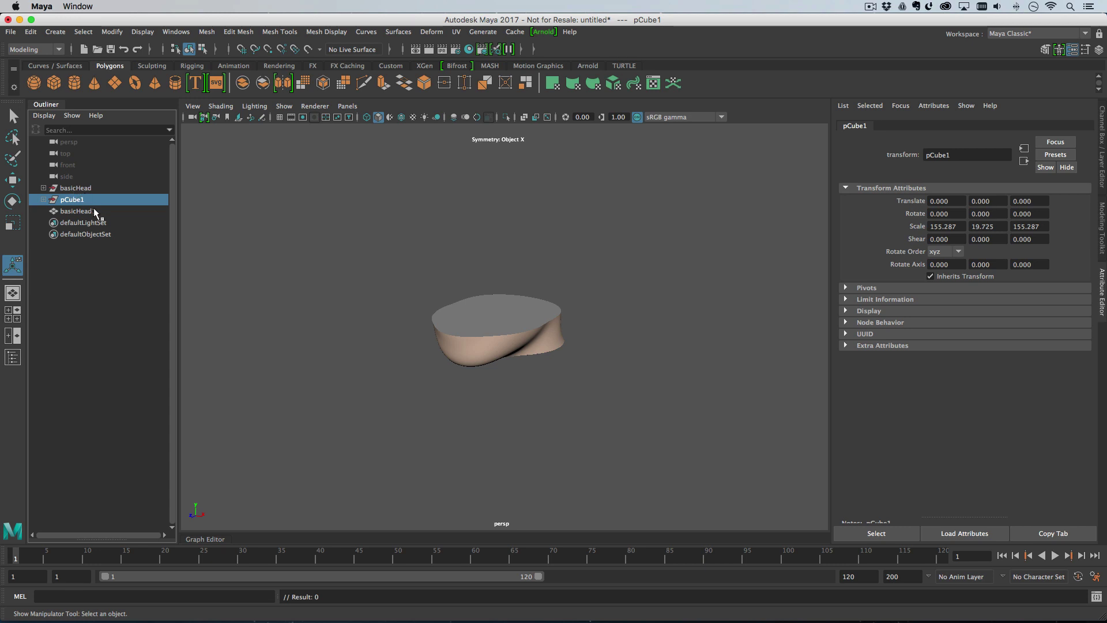
pyautogui.press('w')
pyautogui.moveTo(510, 273); pyautogui.dragTo(506, 166)
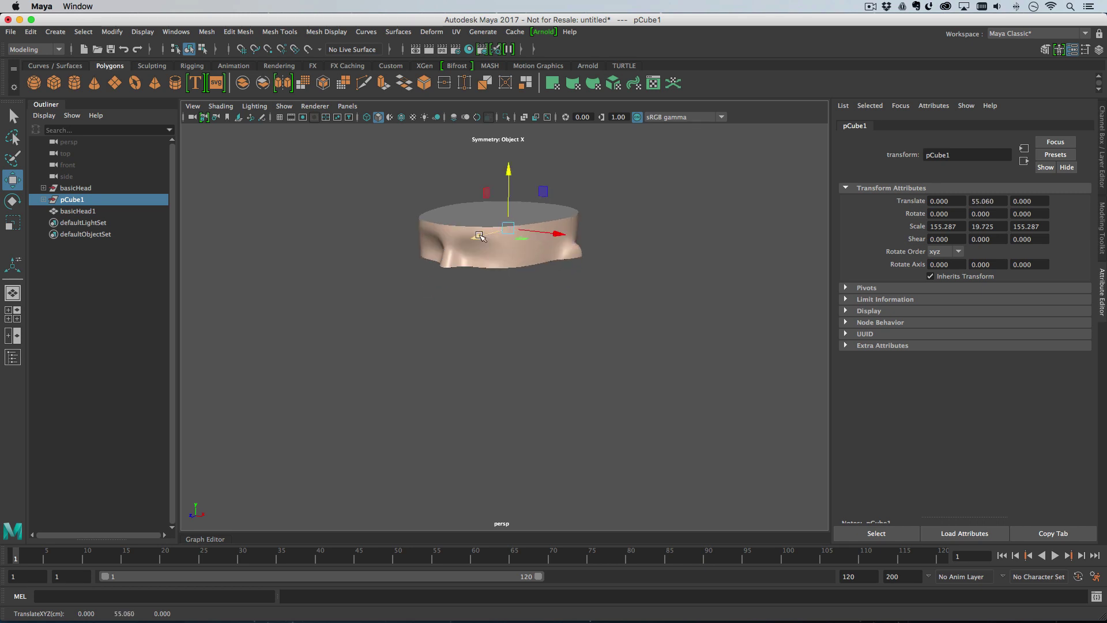
pyautogui.hotkey('ctrl', 'z')
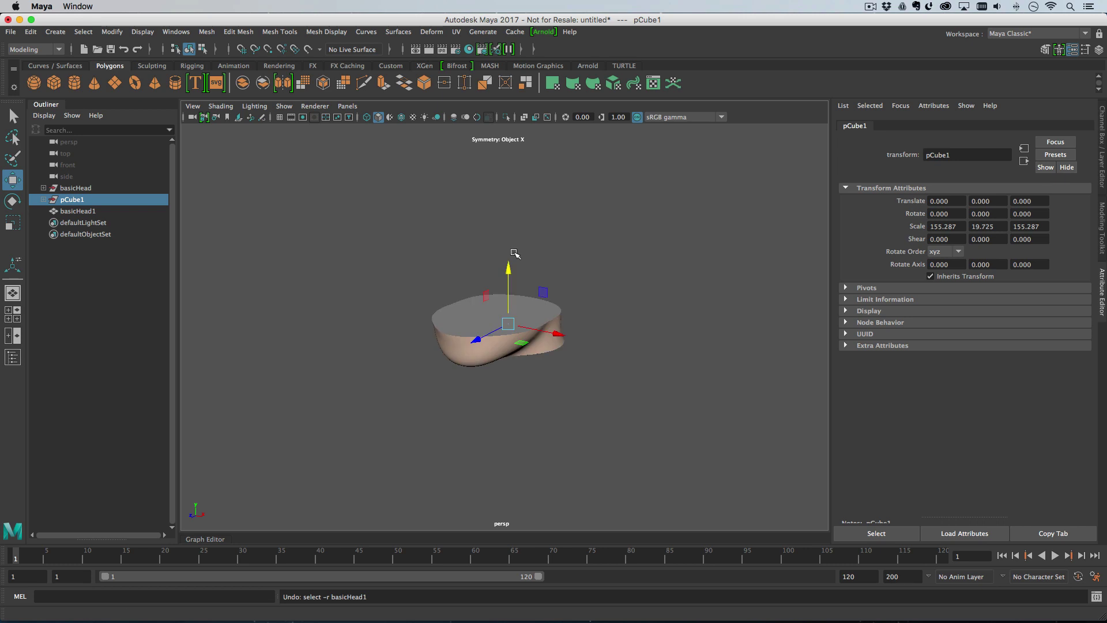
# Lower basicHead below the slab and key its Translate Y at frame 1.
pyautogui.click(108, 185)
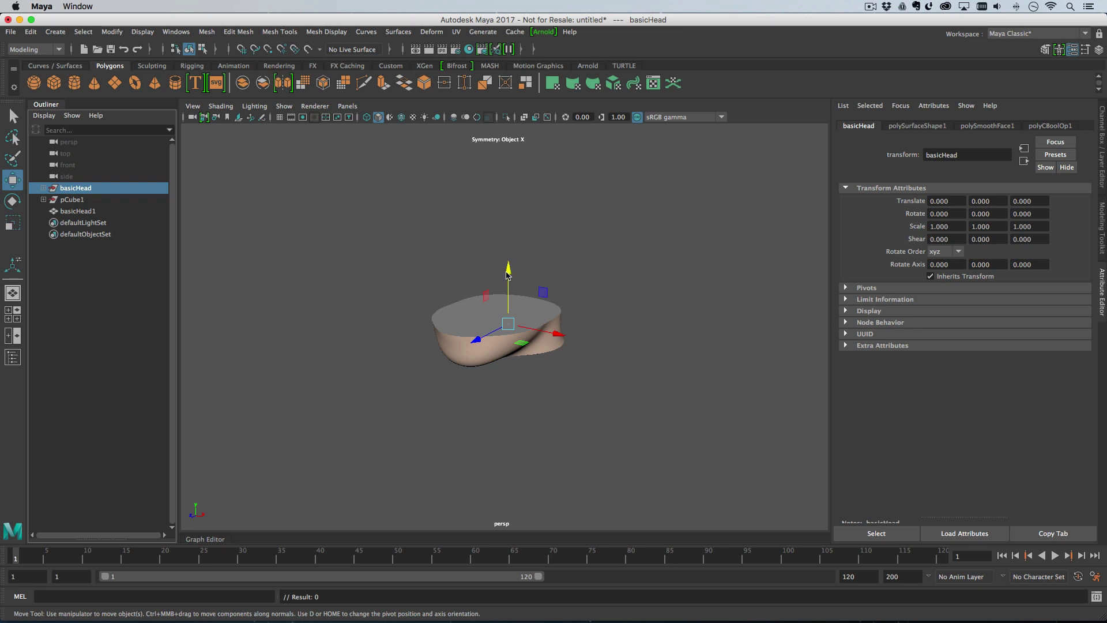
pyautogui.moveTo(510, 272); pyautogui.dragTo(507, 442)
pyautogui.rightClick(980, 201)
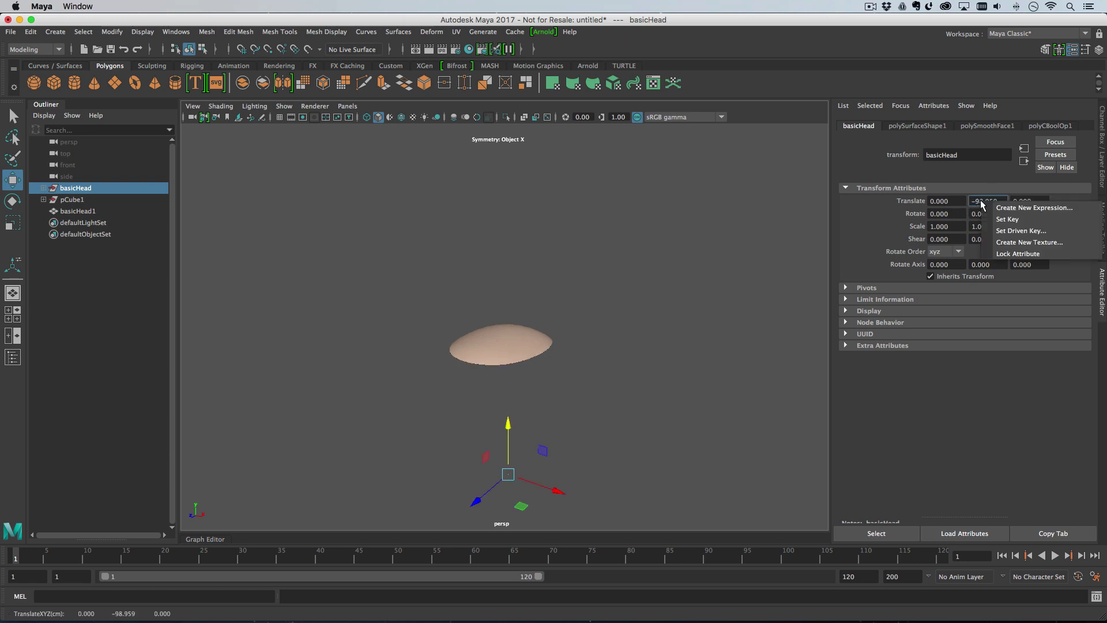
pyautogui.click(1015, 219)
# At frame 120, raise the head up through the slab and key Translate Y.
pyautogui.click(942, 557)
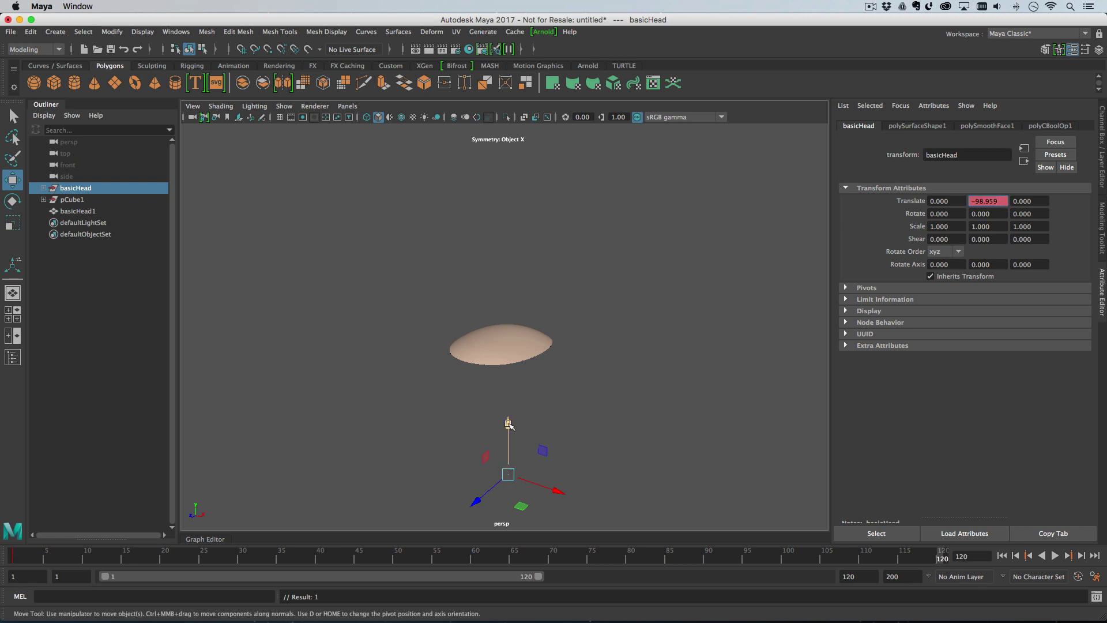
pyautogui.moveTo(509, 425); pyautogui.dragTo(511, 339)
pyautogui.moveTo(510, 253); pyautogui.dragTo(510, 251)
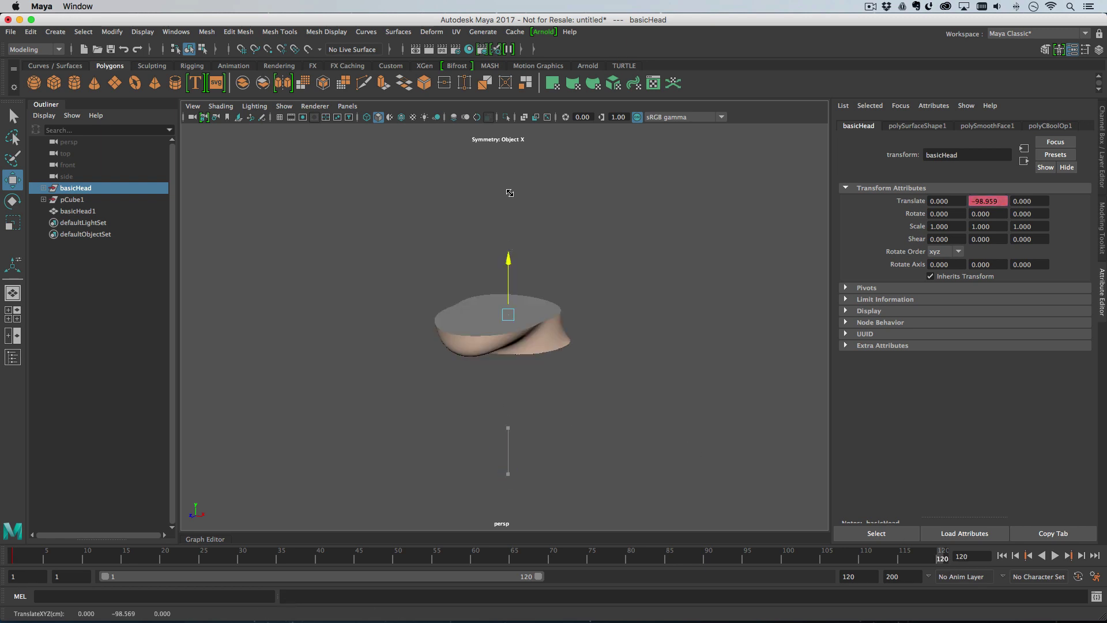
pyautogui.moveTo(510, 193); pyautogui.dragTo(510, 211)
pyautogui.rightClick(980, 199)
pyautogui.click(990, 215)
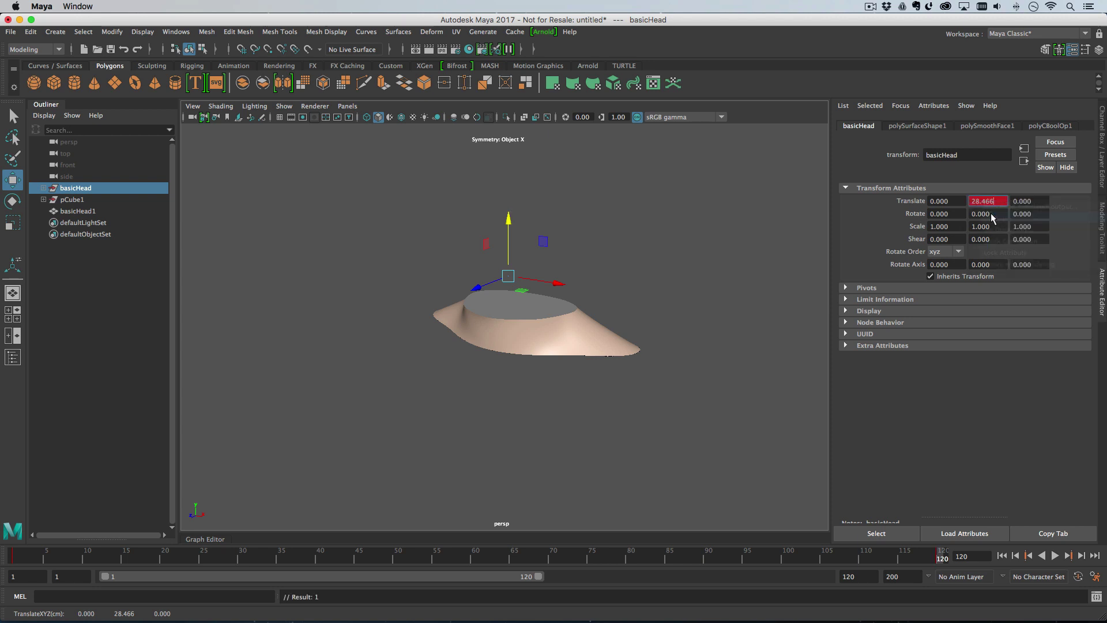
# Scrub frames 60, 33, 19 and 68 to preview the slice, then select basicHead1.
pyautogui.click(473, 555)
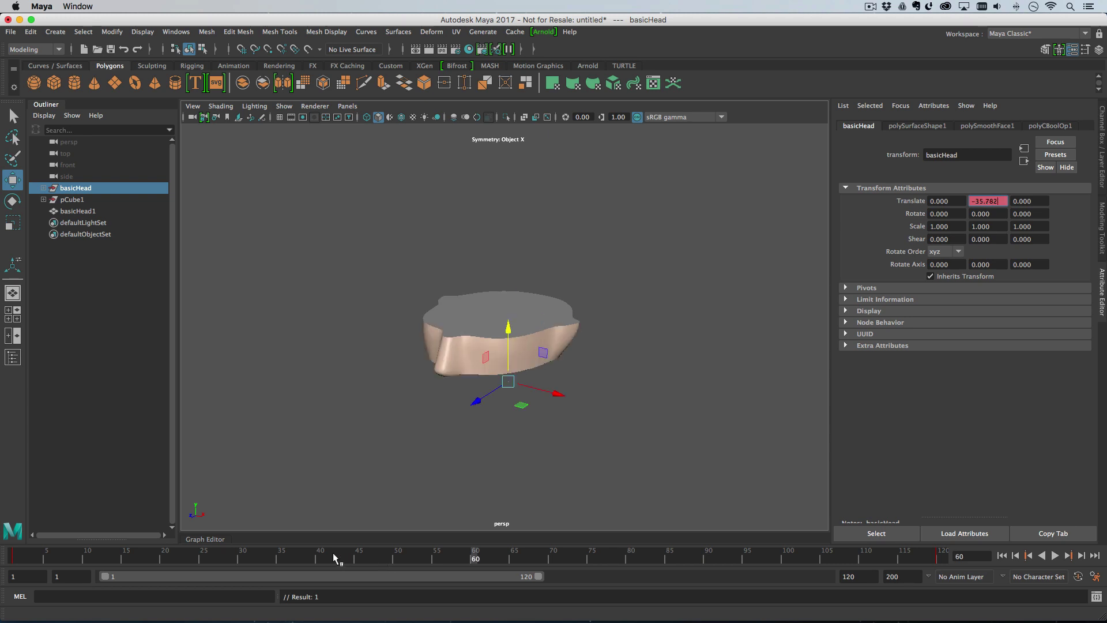
pyautogui.click(266, 556)
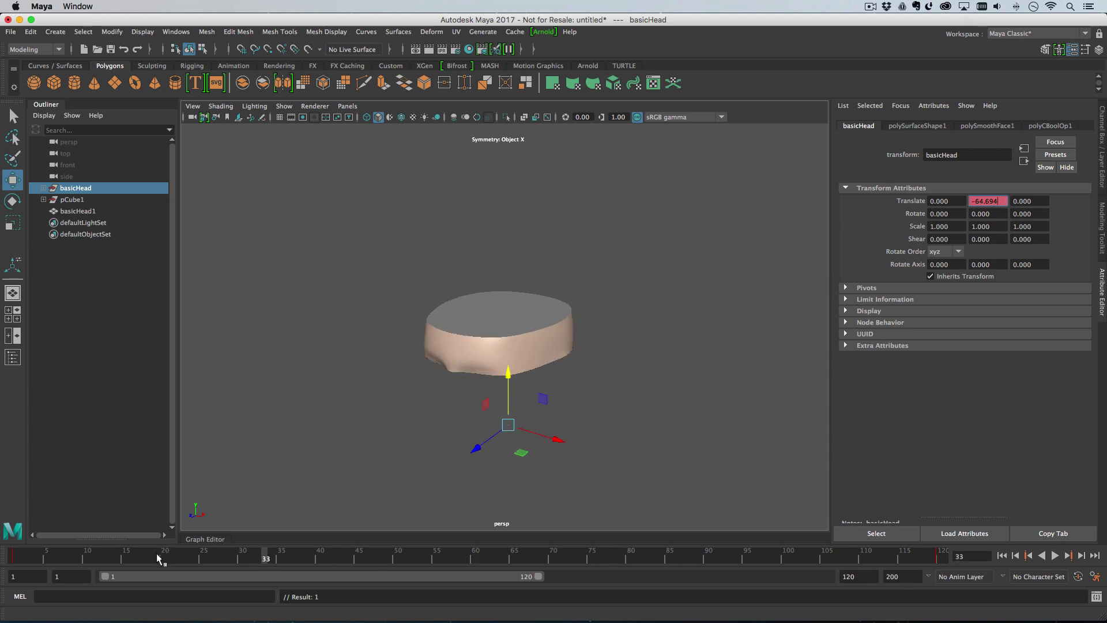
pyautogui.moveTo(92, 552); pyautogui.dragTo(95, 555)
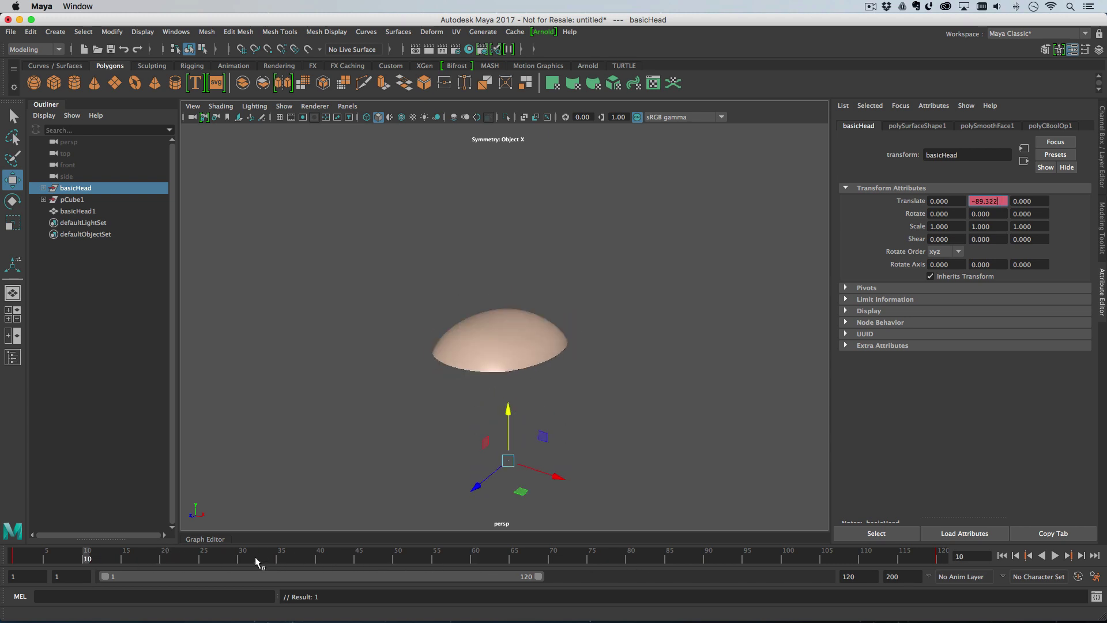
pyautogui.moveTo(318, 559); pyautogui.dragTo(377, 557)
pyautogui.click(533, 558)
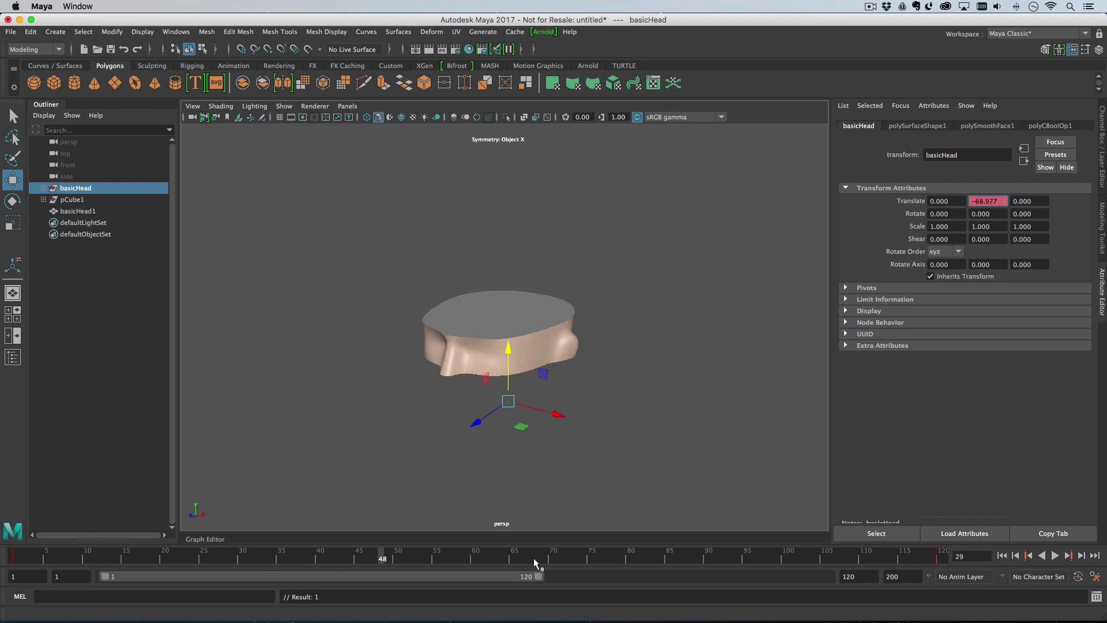
pyautogui.hotkey('alt', 'v')
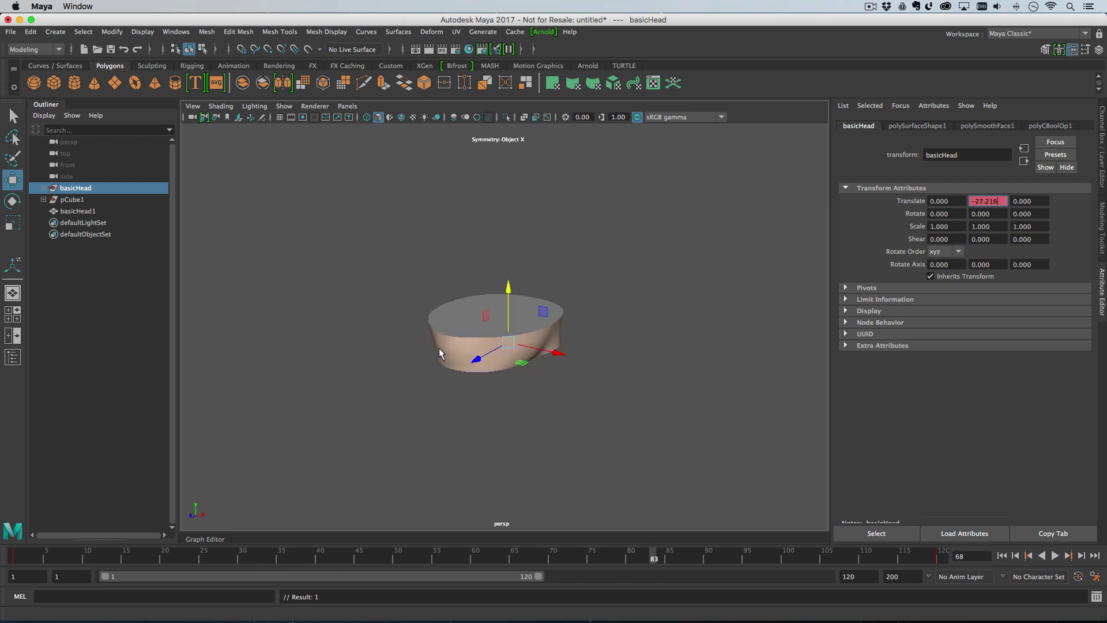
pyautogui.click(438, 347)
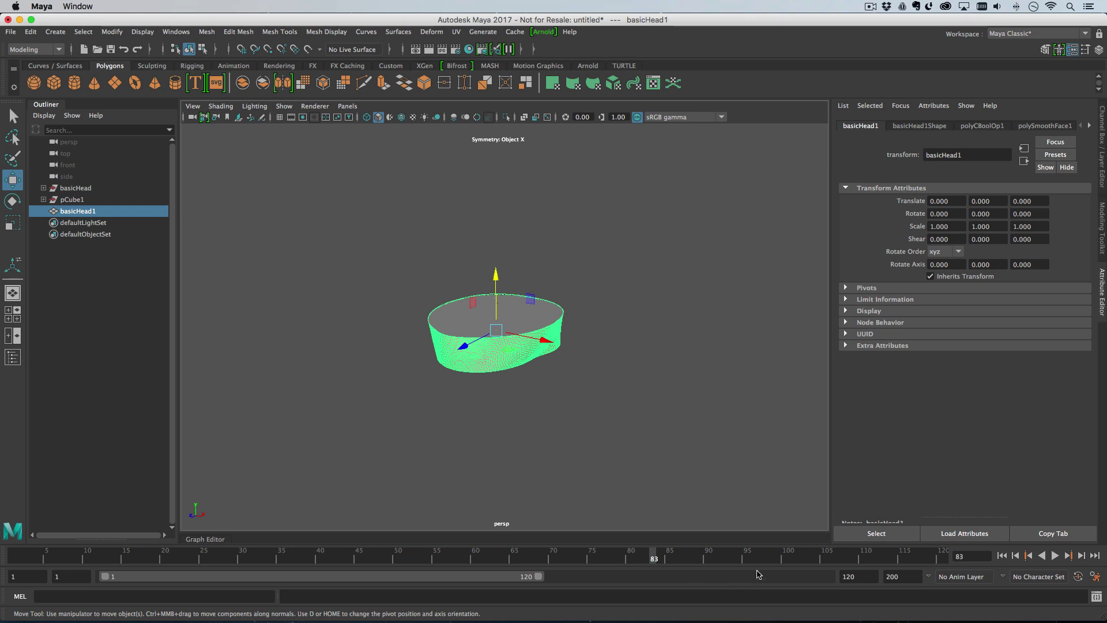
# Export basicHead1 to Alembic as head.abc, then select basicHead, pCube1 and basicHead1.
pyautogui.hotkey('alt', 'v')
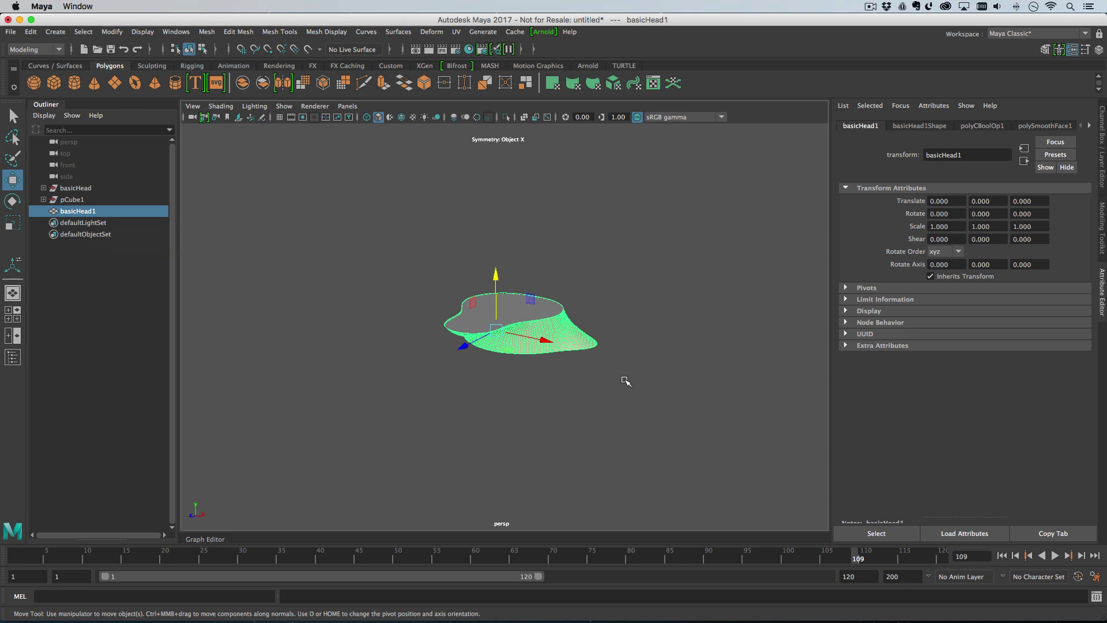
pyautogui.click(524, 33)
pyautogui.moveTo(571, 52)
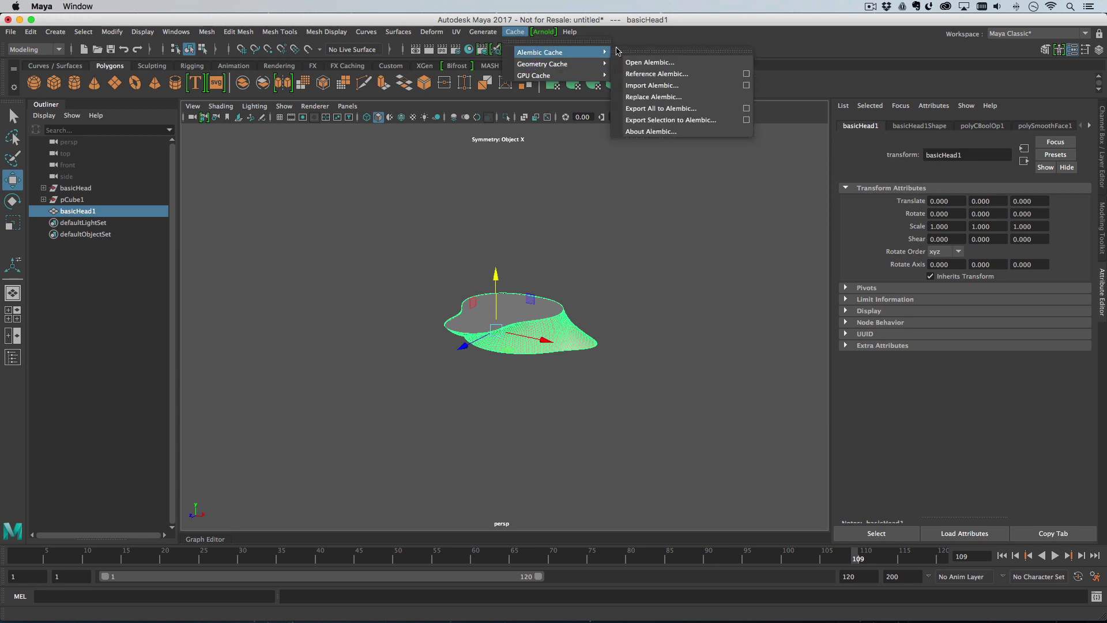
pyautogui.click(746, 120)
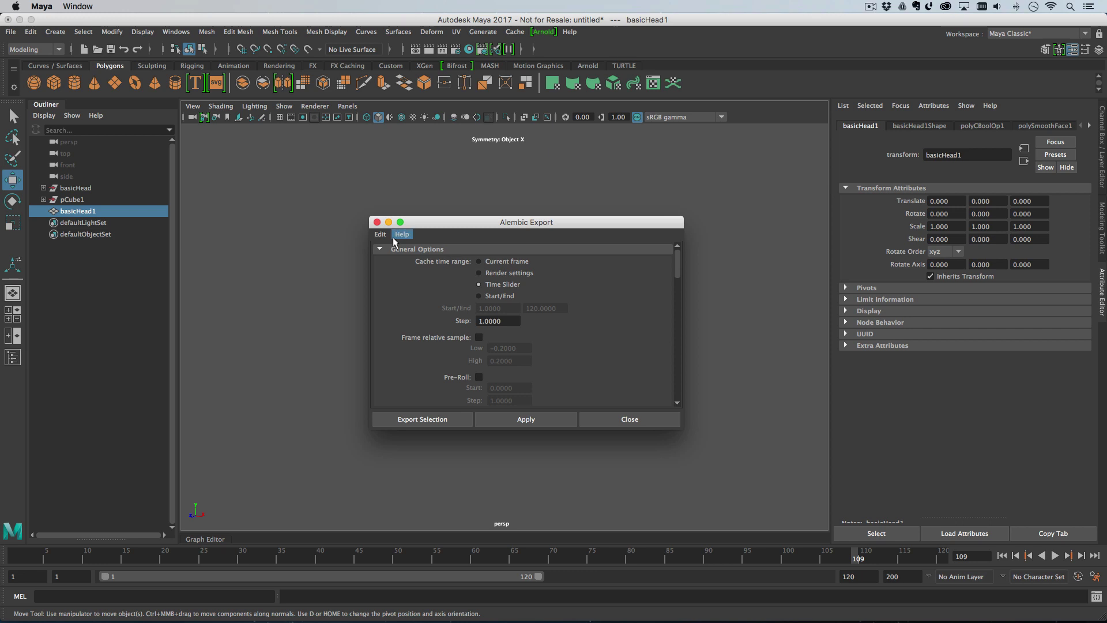
pyautogui.click(437, 421)
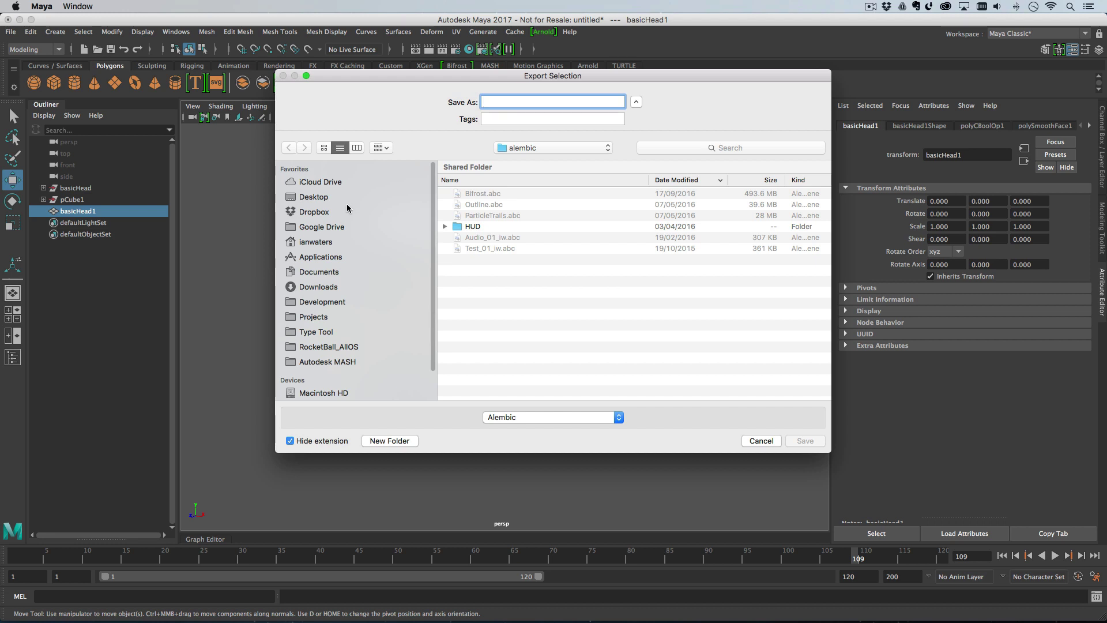
pyautogui.write('head')
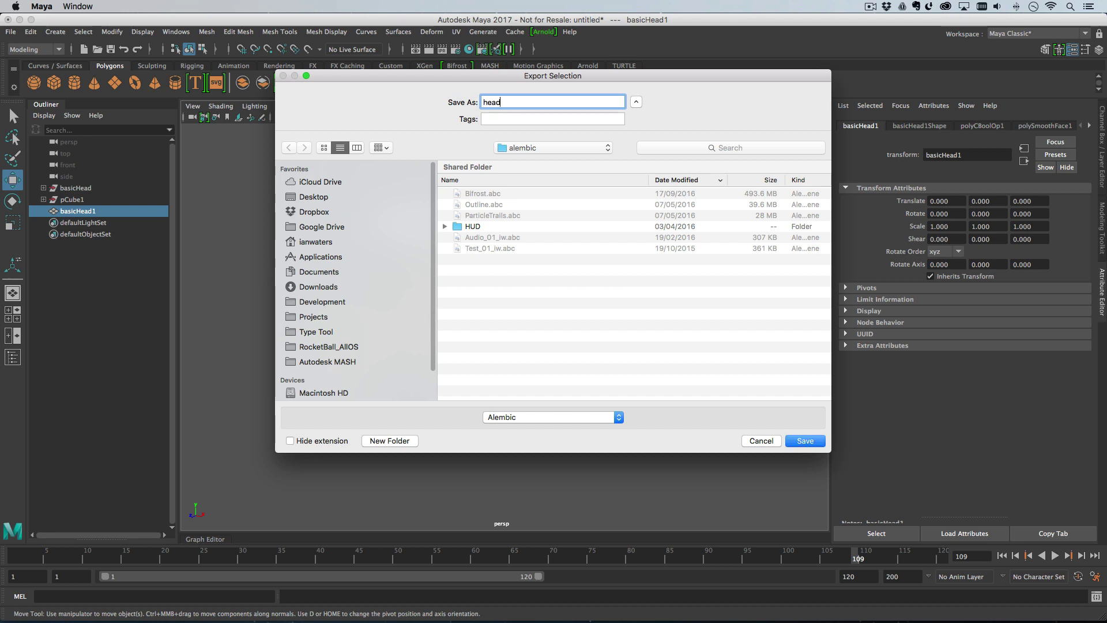
pyautogui.press('Return')
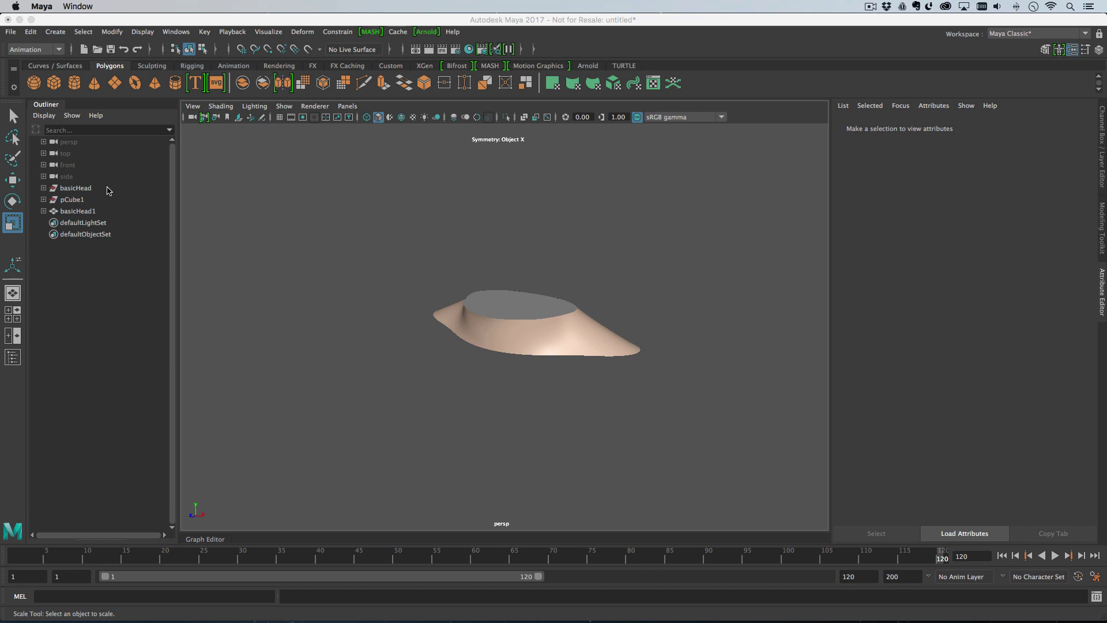
pyautogui.moveTo(107, 191); pyautogui.dragTo(106, 209)
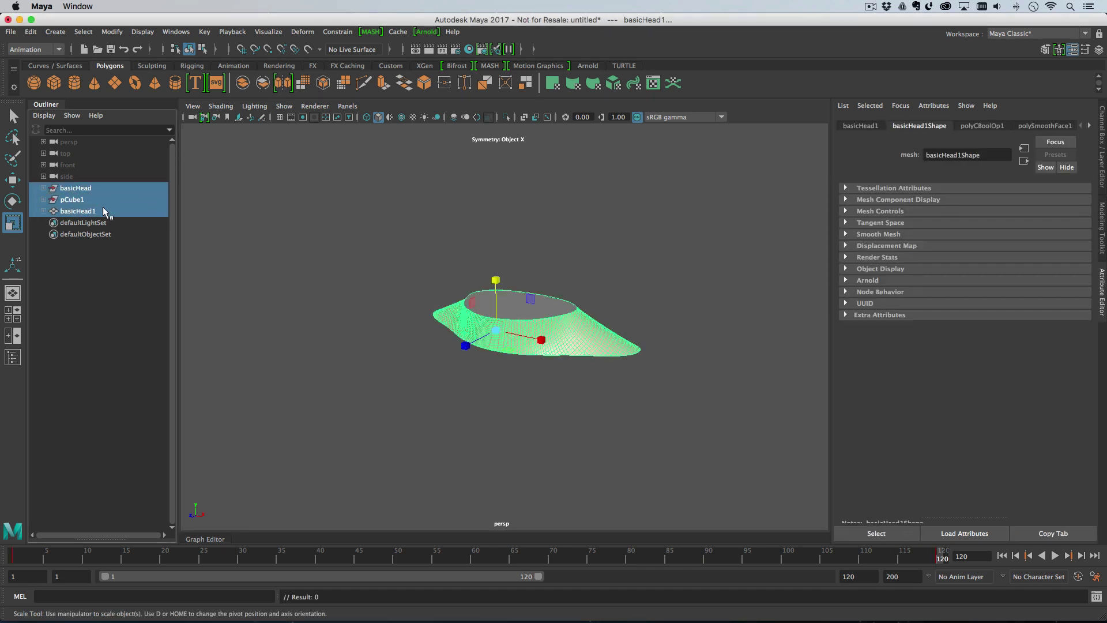
# Delete the head, slab and boolean, import head.abc via Open Alembic, and play it back.
pyautogui.press('Delete')
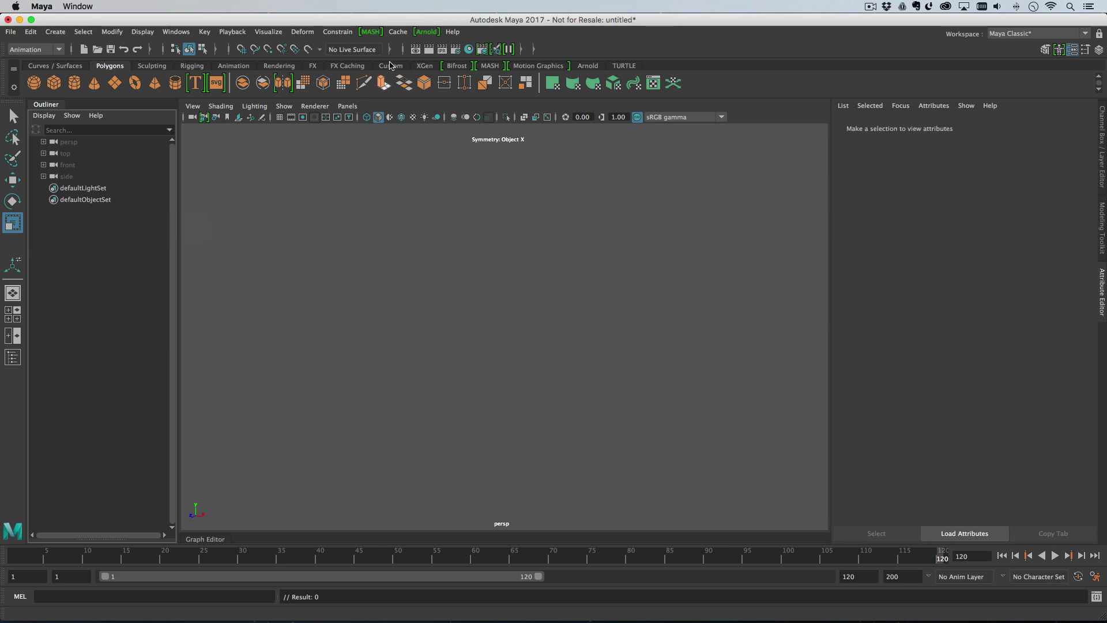
pyautogui.click(401, 34)
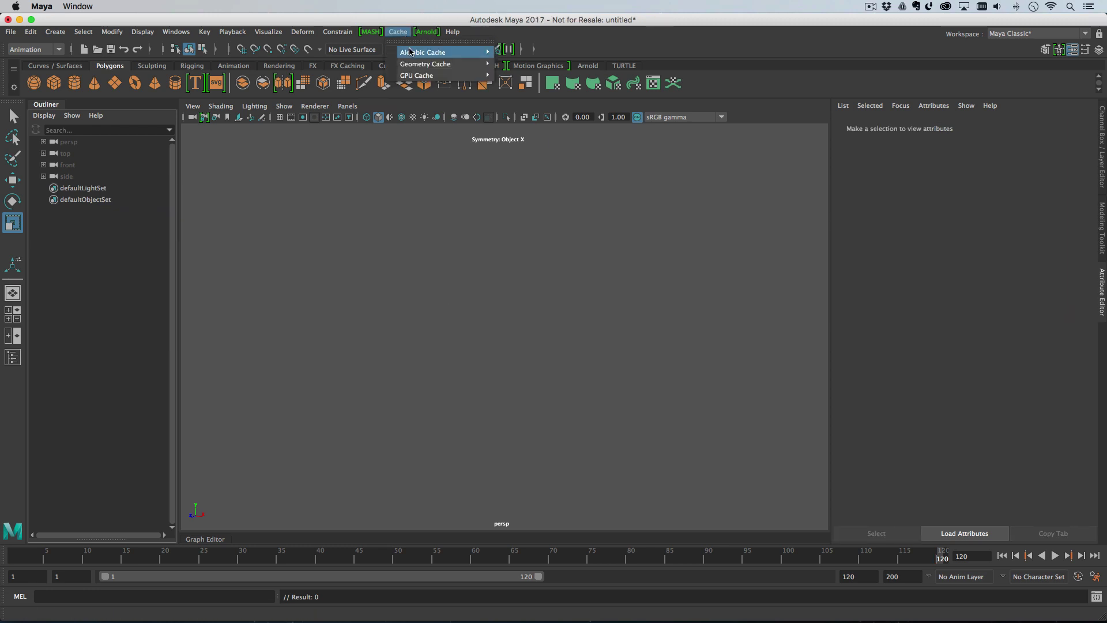
pyautogui.moveTo(411, 52)
pyautogui.click(548, 86)
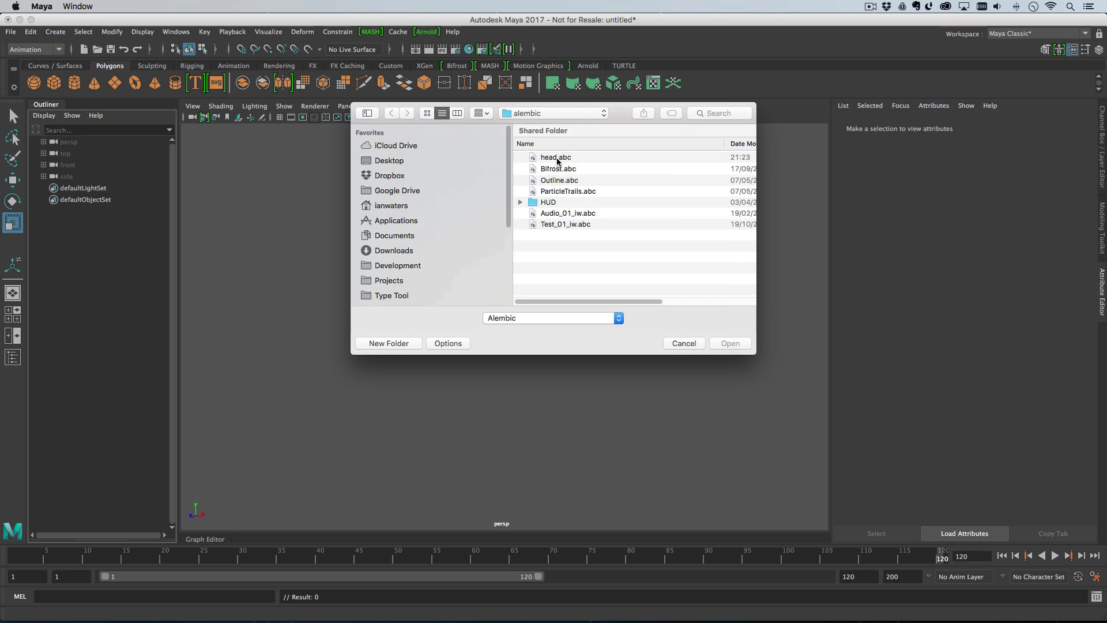
pyautogui.doubleClick(558, 160)
pyautogui.hotkey('alt', 'v')
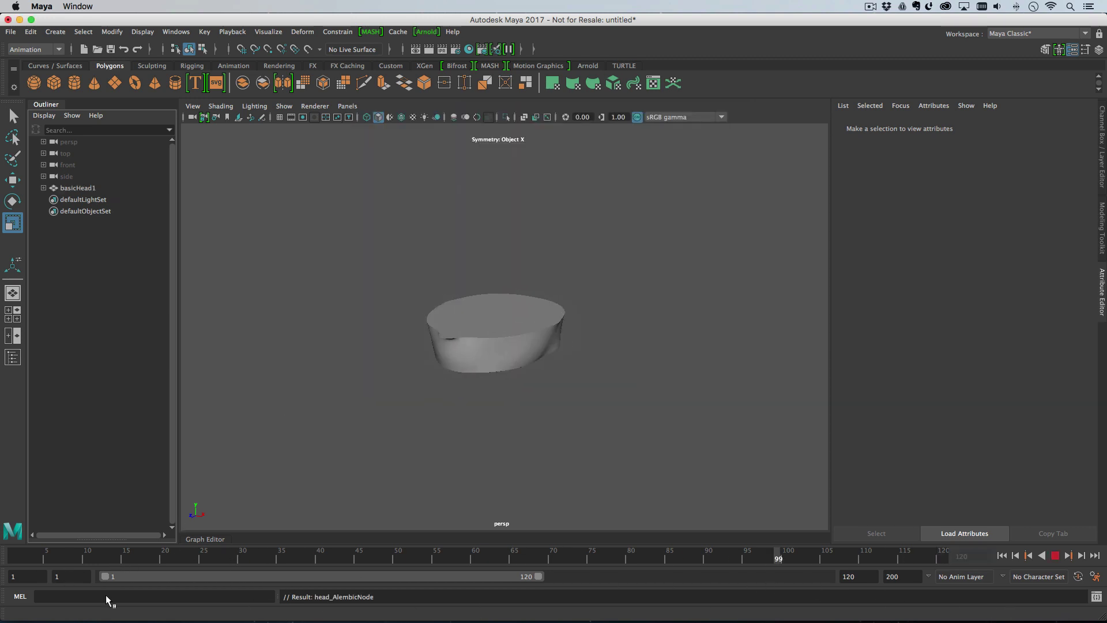
pyautogui.hotkey('alt', 'v')
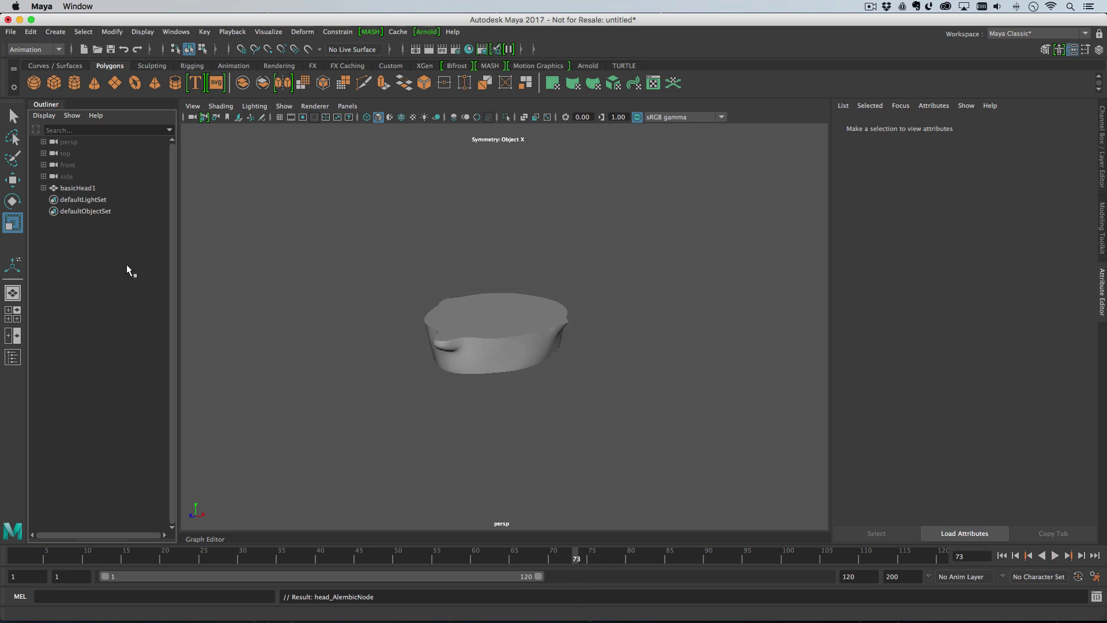
# Create a polygon cube and set its scale to 0.1.
pyautogui.click(54, 82)
pyautogui.click(855, 126)
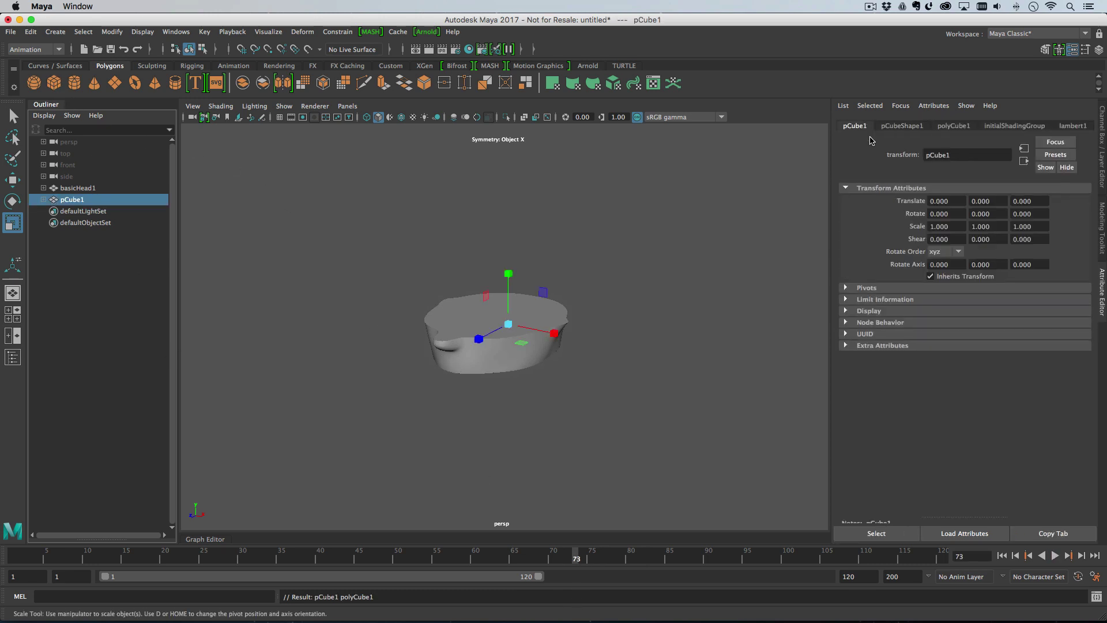
pyautogui.doubleClick(951, 226)
pyautogui.write('0.1')
pyautogui.press('Tab')
pyautogui.write('0.')
# Assign a new Lambert material to the cube with Incandescence at maximum.
pyautogui.rightClick(331, 272)
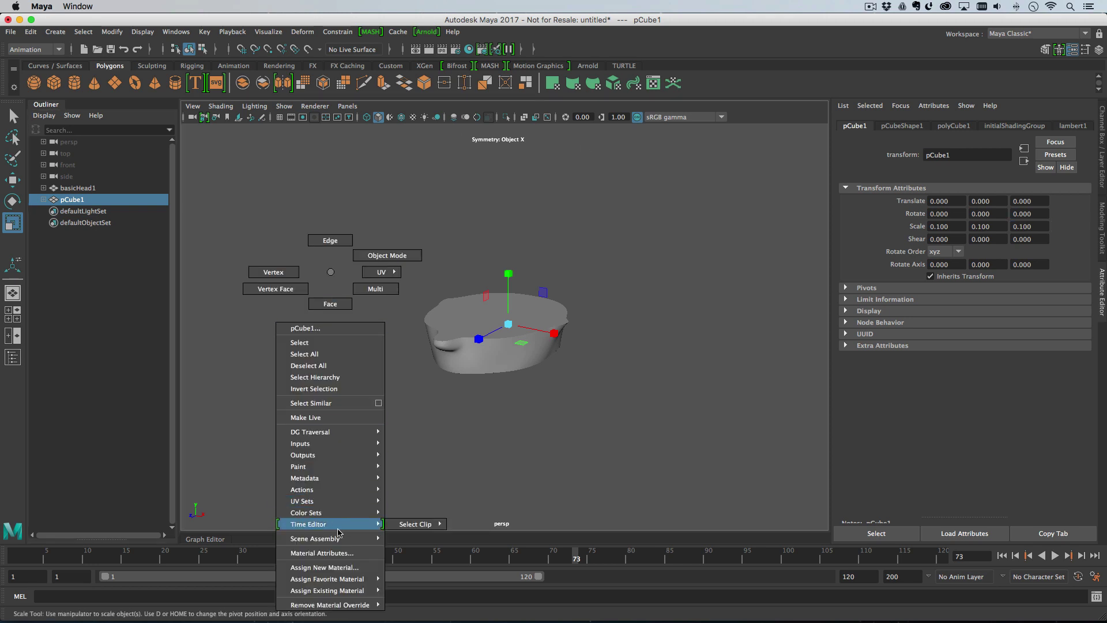
pyautogui.moveTo(337, 579)
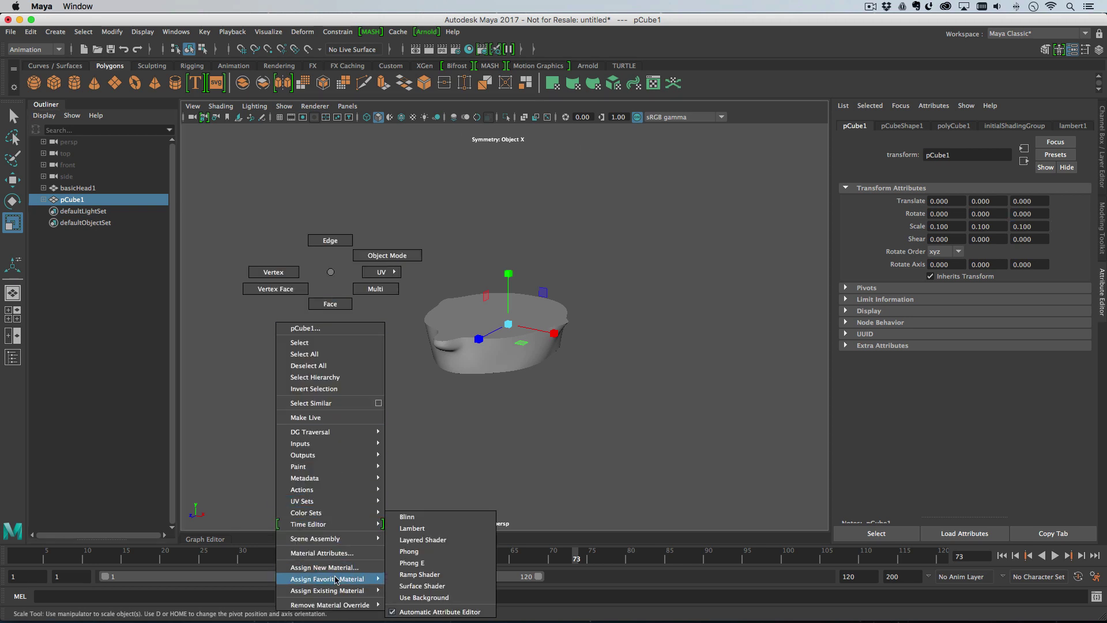
pyautogui.click(412, 528)
pyautogui.moveTo(977, 286); pyautogui.dragTo(1102, 291)
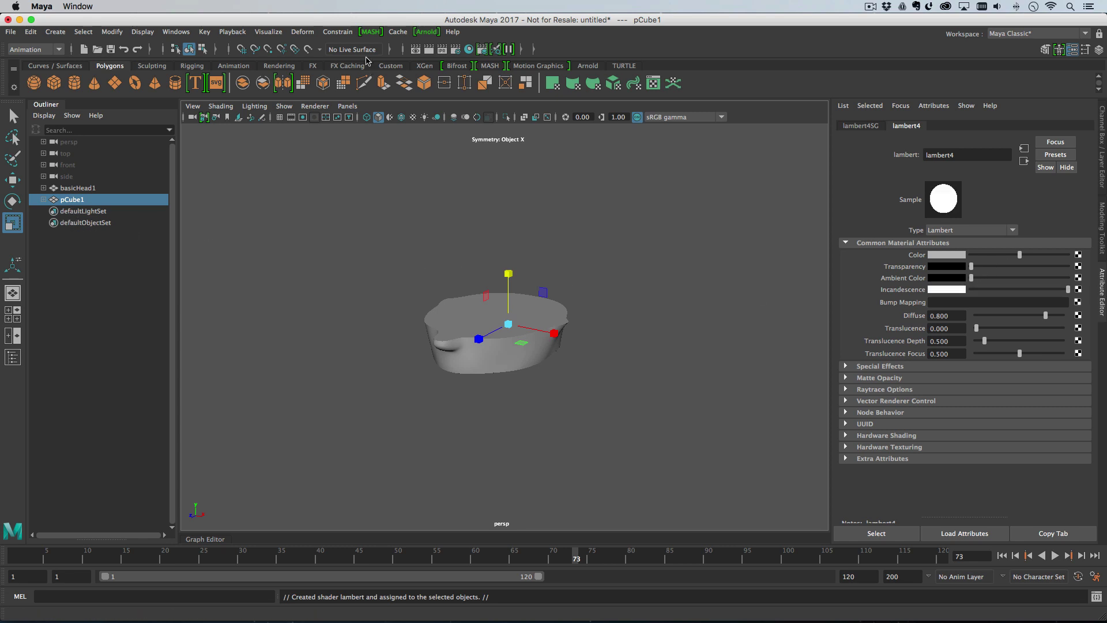
pyautogui.click(370, 31)
# Create a MASH network from the cube and connect basicHead1 as the Distribute Input Mesh.
pyautogui.click(398, 43)
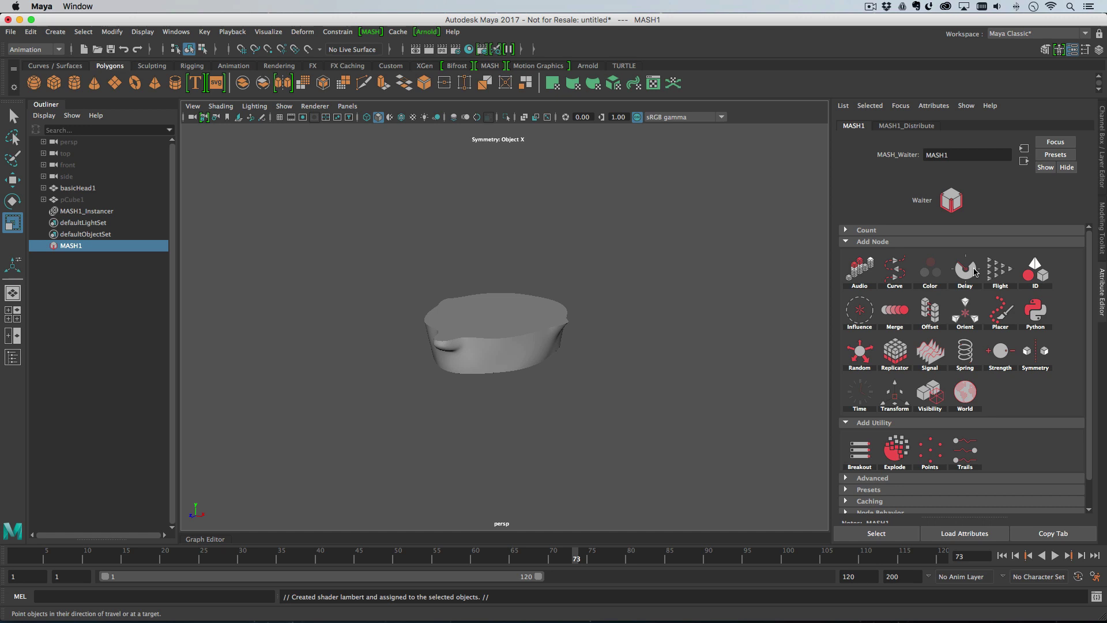
pyautogui.click(922, 126)
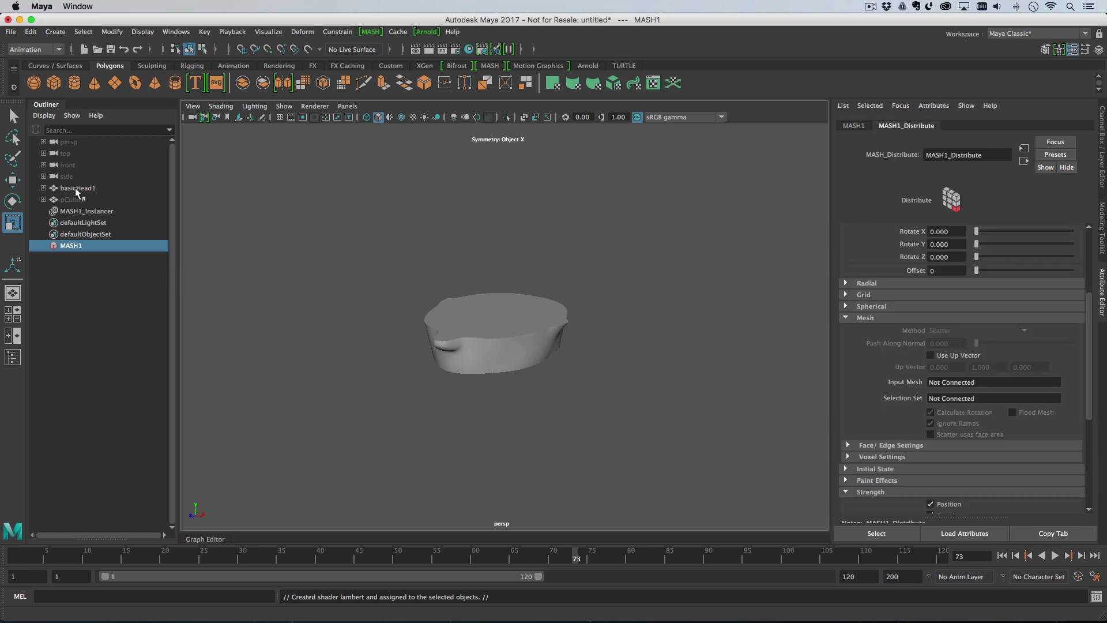
pyautogui.moveTo(74, 185); pyautogui.dragTo(967, 385, button='middle')
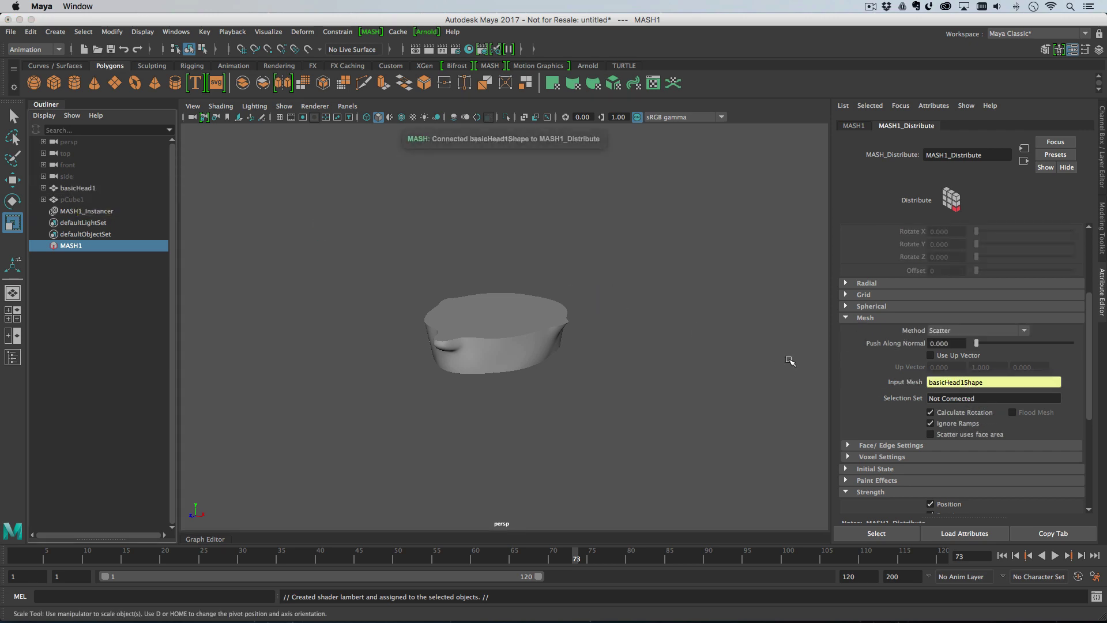
pyautogui.scroll(3, 928, 311)
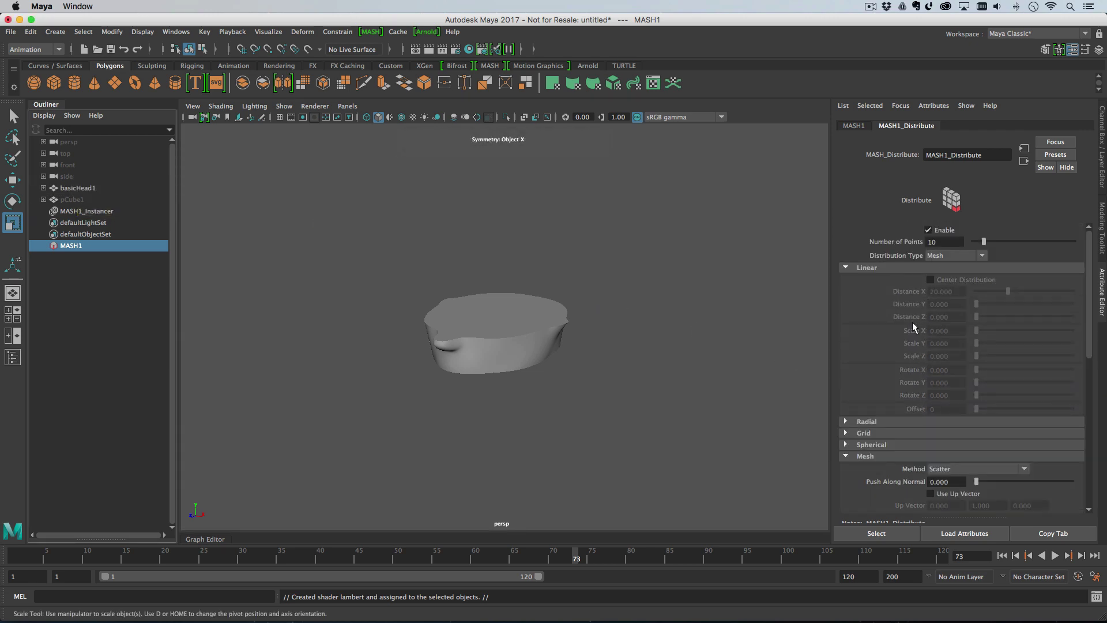
pyautogui.scroll(-3, 910, 329)
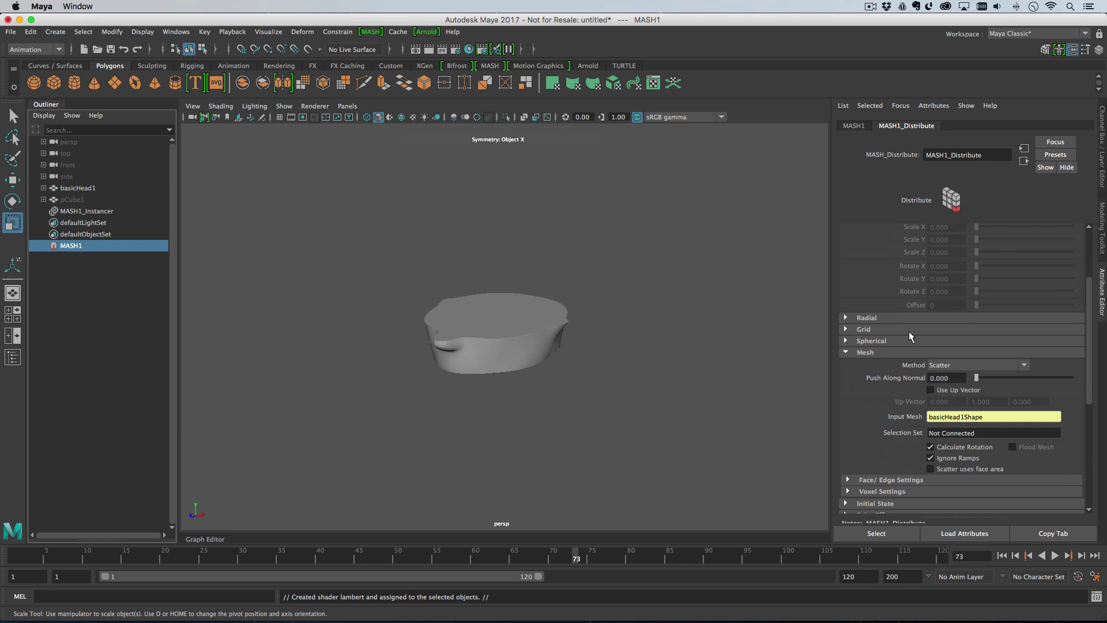
# Set the Distribute mesh method to Vertex so points cover every head vertex.
pyautogui.click(950, 366)
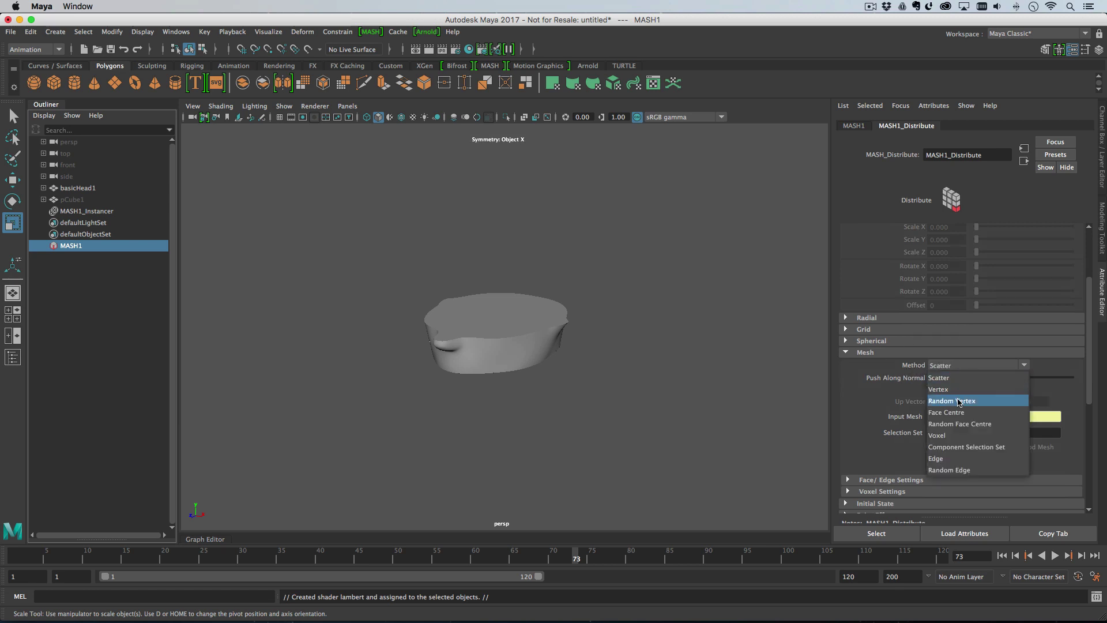
pyautogui.click(978, 389)
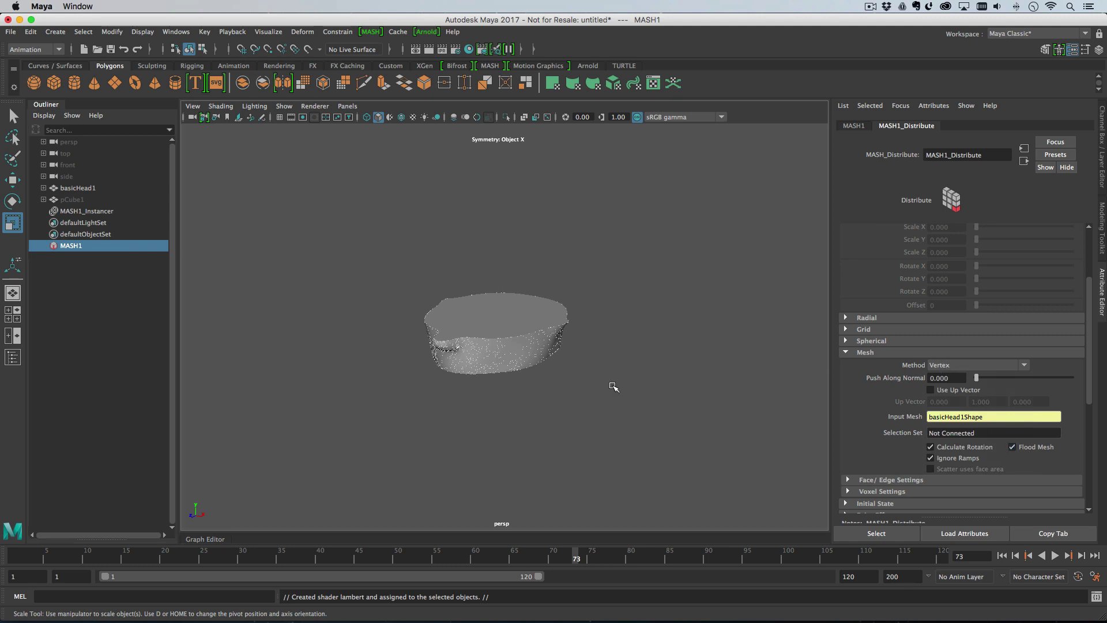
pyautogui.scroll(4, 615, 373)
pyautogui.scroll(4, 553, 323)
pyautogui.moveTo(600, 355)
pyautogui.keyDown('alt'); pyautogui.mouseDown()
pyautogui.moveTo(623, 346)
pyautogui.moveTo(590, 325)
pyautogui.moveTo(608, 373)
pyautogui.mouseUp(); pyautogui.keyUp('alt')
# Hide the head mesh with Ctrl+H and play back the point-cloud animation.
pyautogui.hotkey('ctrl', 'h')
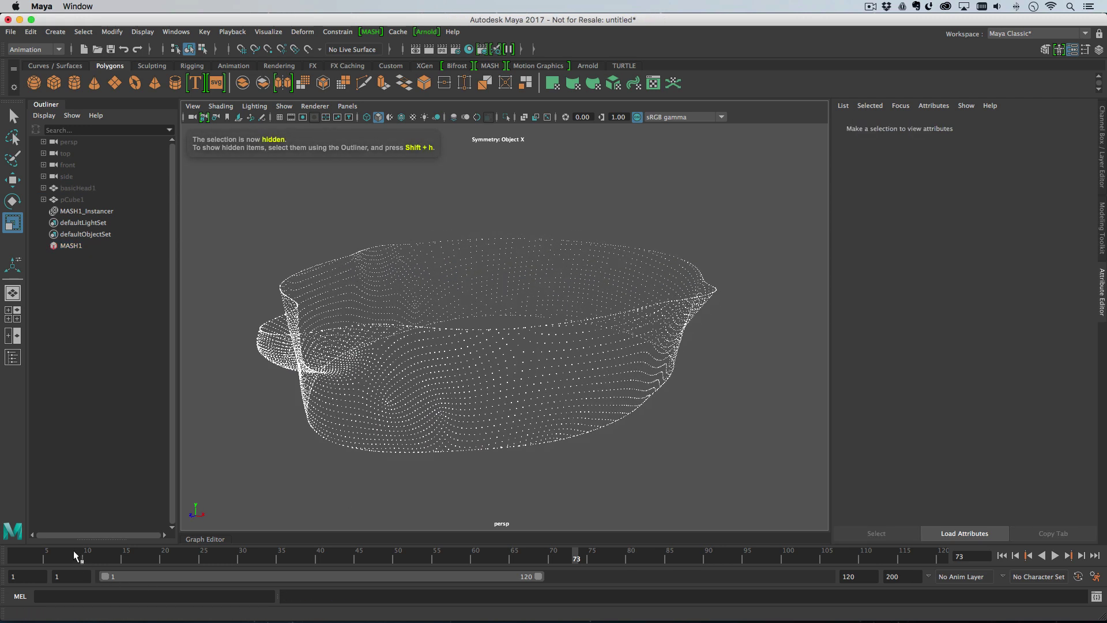
pyautogui.hotkey('alt', 'v')
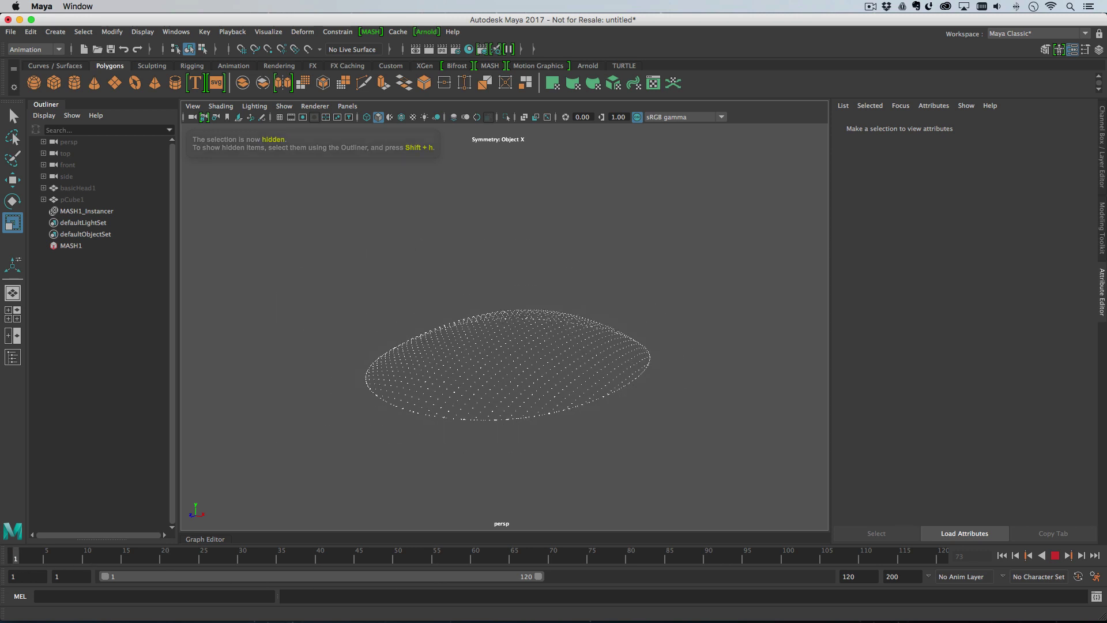
pyautogui.click(8, 556)
pyautogui.keyDown('alt'); pyautogui.moveTo(564, 388); pyautogui.dragTo(461, 392, button='right'); pyautogui.keyUp('alt')
# Set pCube1's scale to 0.2 on X, Y and Z.
pyautogui.click(81, 245)
pyautogui.click(71, 199)
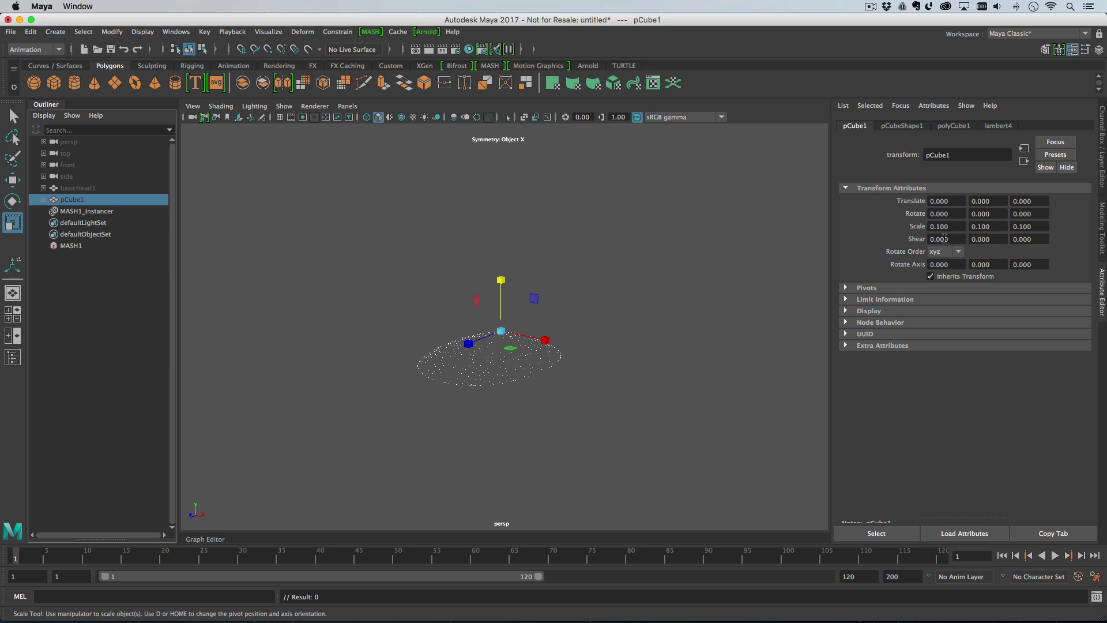
pyautogui.doubleClick(961, 226)
pyautogui.write('0.2')
pyautogui.press('Tab')
pyautogui.write('0.2')
pyautogui.press('Tab')
pyautogui.write('0.2')
pyautogui.press('Return')
pyautogui.keyDown('alt'); pyautogui.moveTo(661, 239); pyautogui.dragTo(635, 369, button='right'); pyautogui.keyUp('alt')
# Add an Offset node to MASH1 with position and rotation offsets off, in Overwrite mode.
pyautogui.click(71, 245)
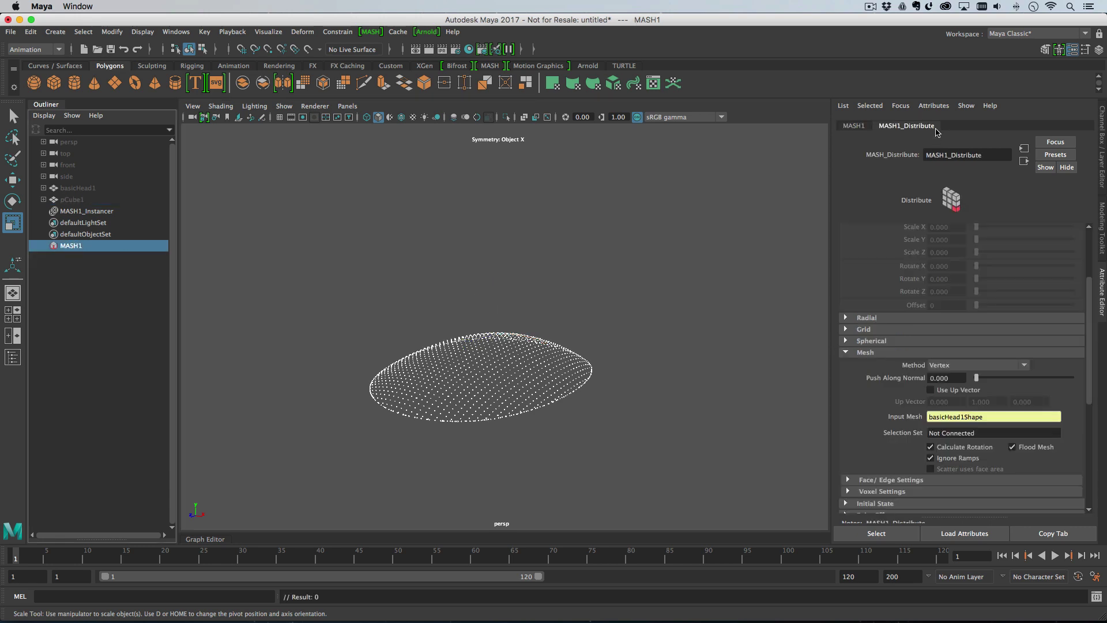
pyautogui.click(930, 311)
pyautogui.click(944, 266)
pyautogui.click(939, 278)
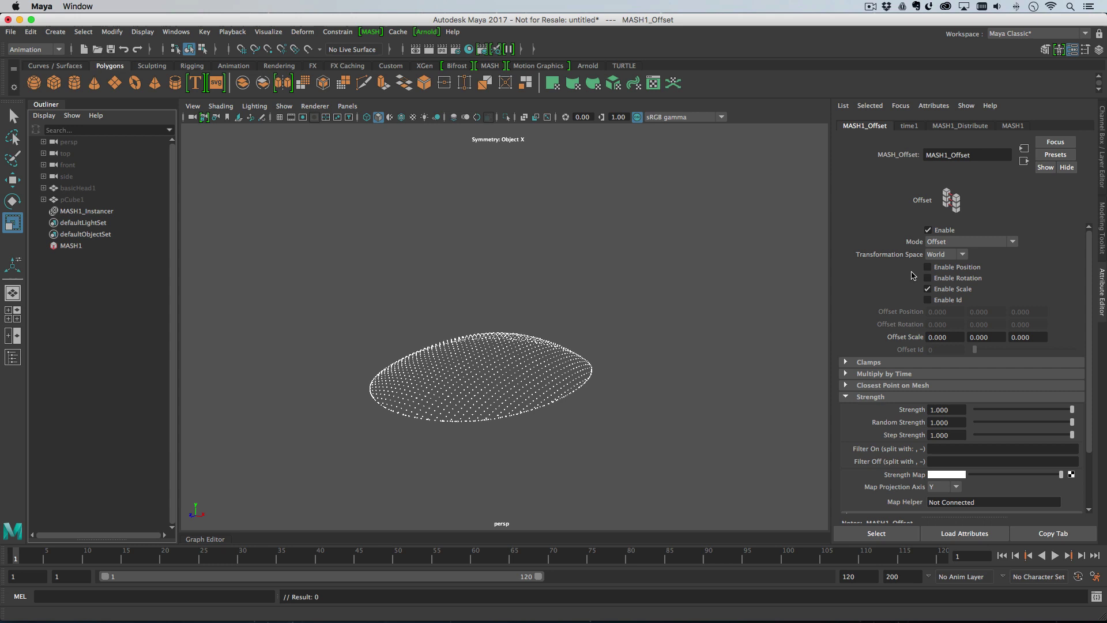
pyautogui.click(952, 242)
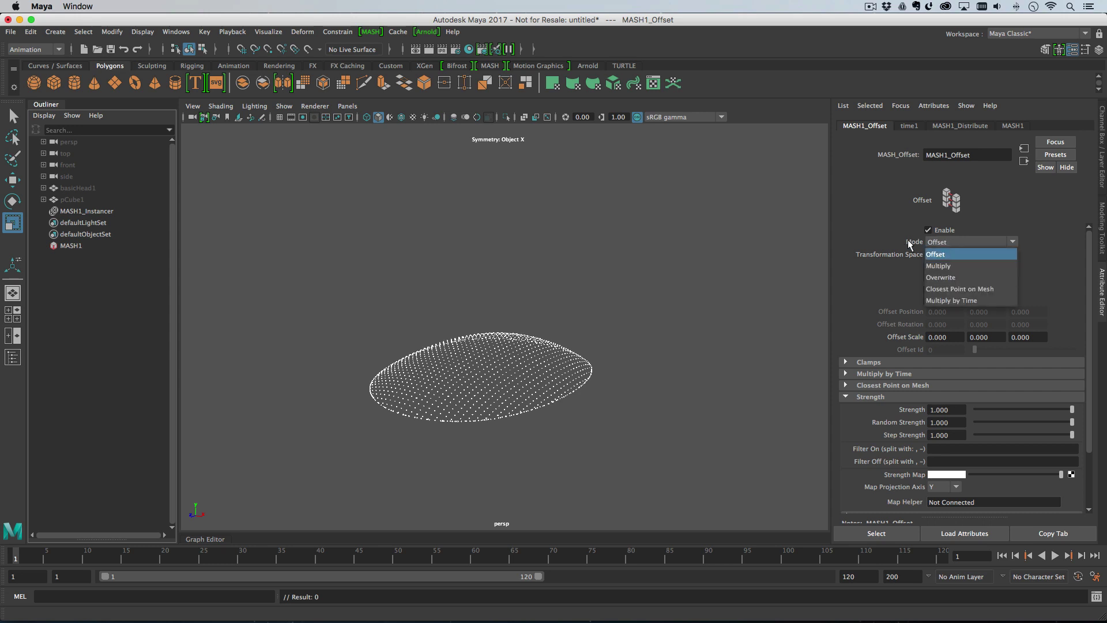
pyautogui.click(942, 278)
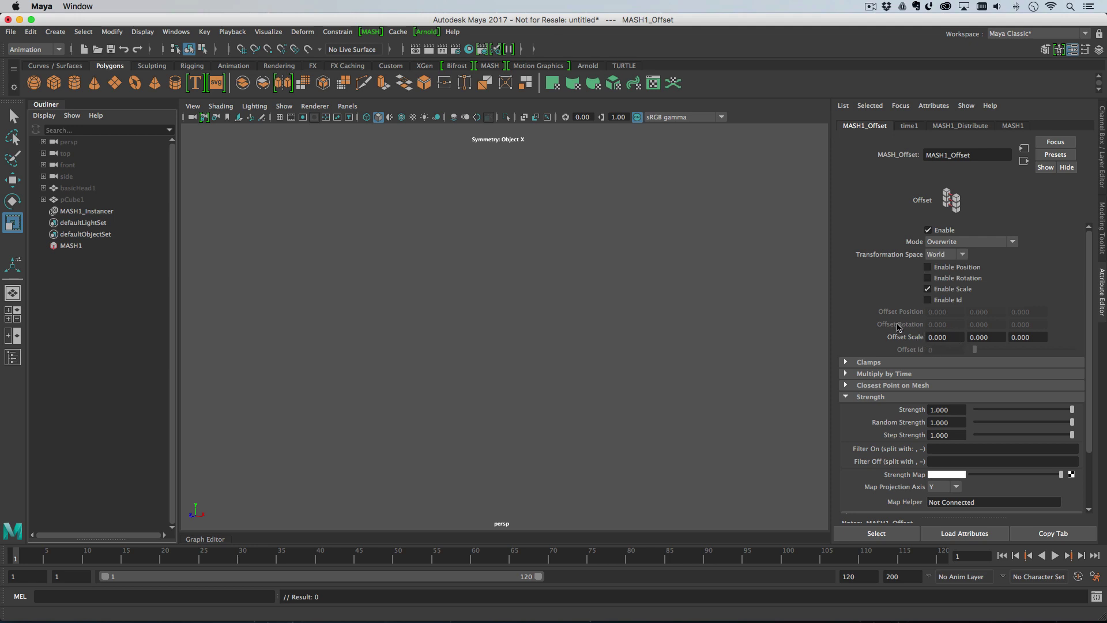
# Expand the Offset's Falloff Object section and bring up the falloff list's options.
pyautogui.scroll(-3, 915, 461)
pyautogui.click(890, 460)
pyautogui.scroll(-3, 900, 455)
pyautogui.rightClick(921, 437)
# Create a falloff for the offset, scale it up, and set its Shape to Cube.
pyautogui.click(953, 436)
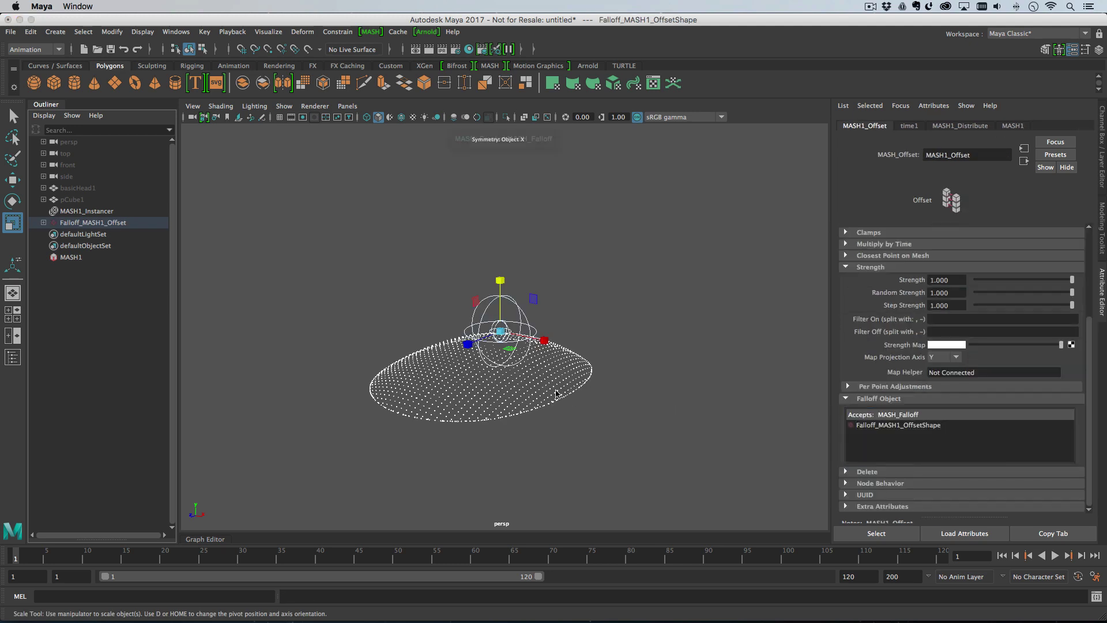
pyautogui.moveTo(506, 333); pyautogui.dragTo(638, 362)
pyautogui.press('w')
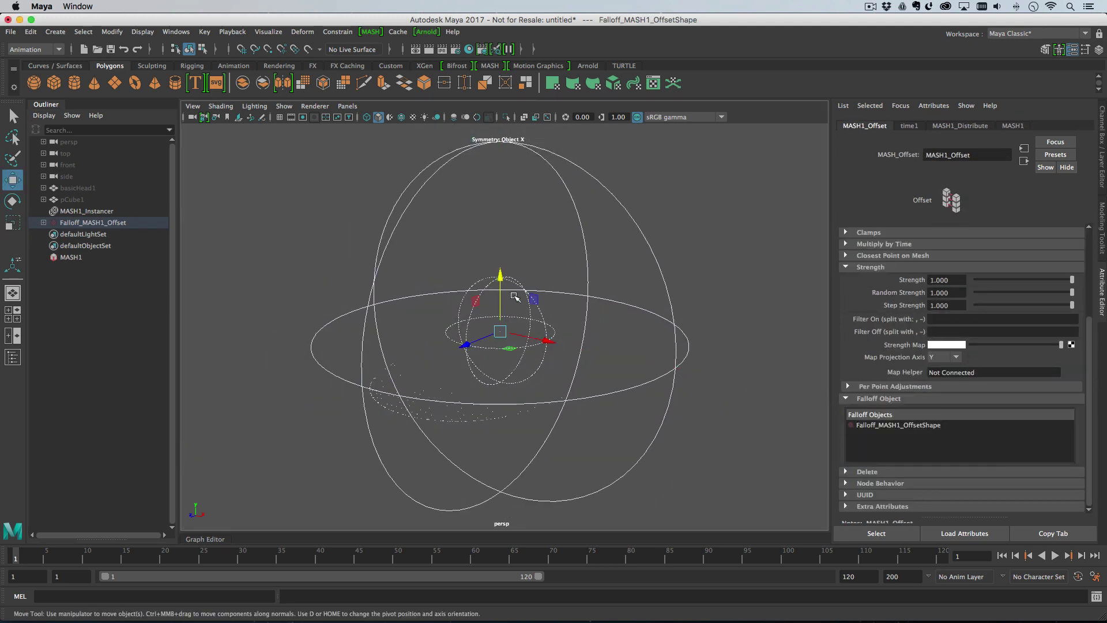
pyautogui.doubleClick(893, 426)
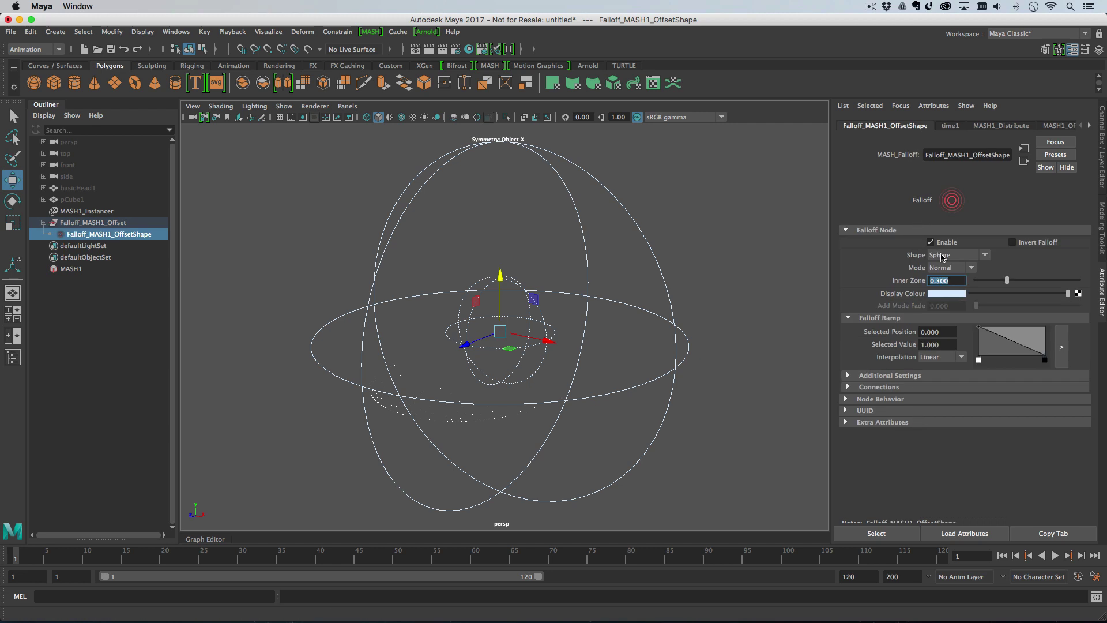
pyautogui.click(944, 257)
pyautogui.click(949, 279)
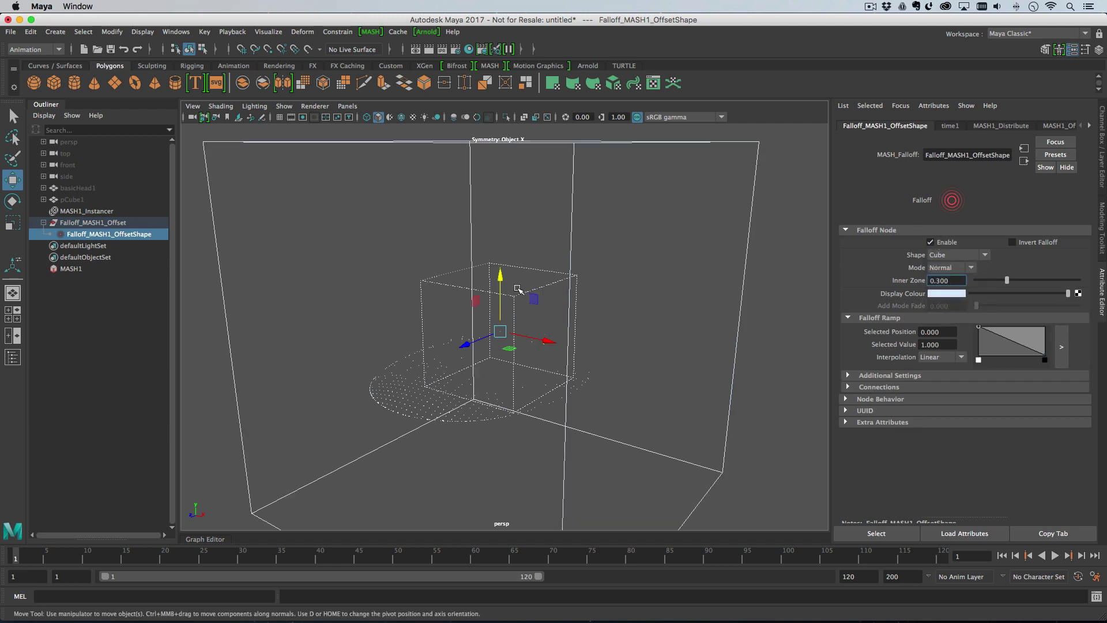
# Flatten the falloff cube, set Inner Zone to 0.903, and lower it beneath the points.
pyautogui.press('r')
pyautogui.moveTo(501, 275); pyautogui.dragTo(519, 333)
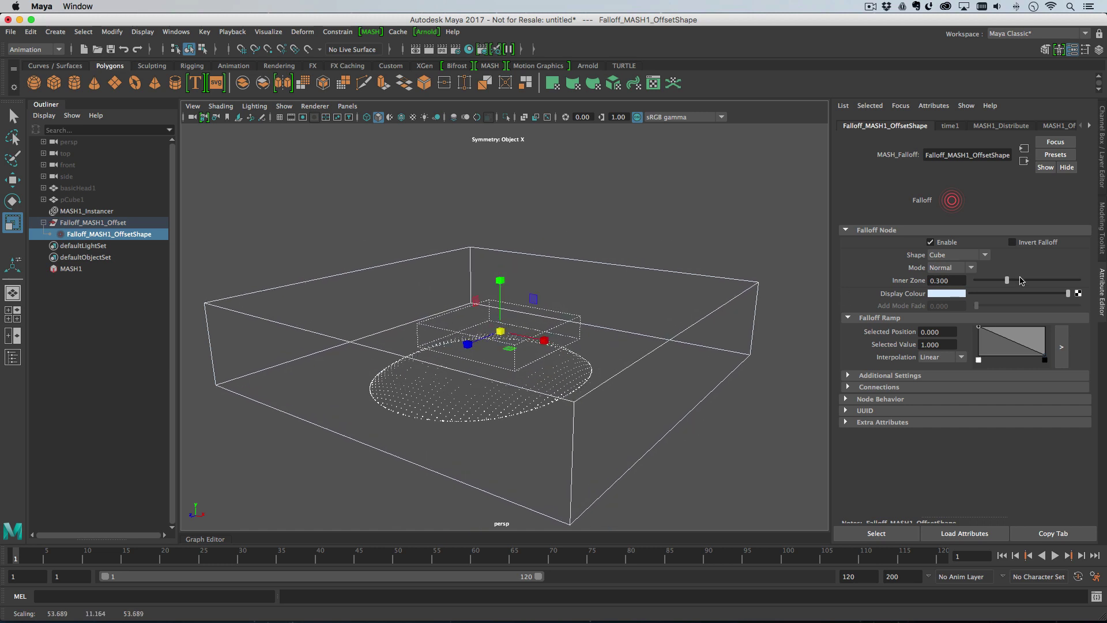
pyautogui.moveTo(1020, 280); pyautogui.dragTo(1070, 284)
pyautogui.press('w')
pyautogui.moveTo(500, 285)
pyautogui.mouseDown()
pyautogui.moveTo(506, 353)
pyautogui.moveTo(508, 199)
pyautogui.moveTo(515, 292)
pyautogui.moveTo(516, 207)
pyautogui.moveTo(502, 325)
pyautogui.moveTo(502, 298)
pyautogui.mouseUp()
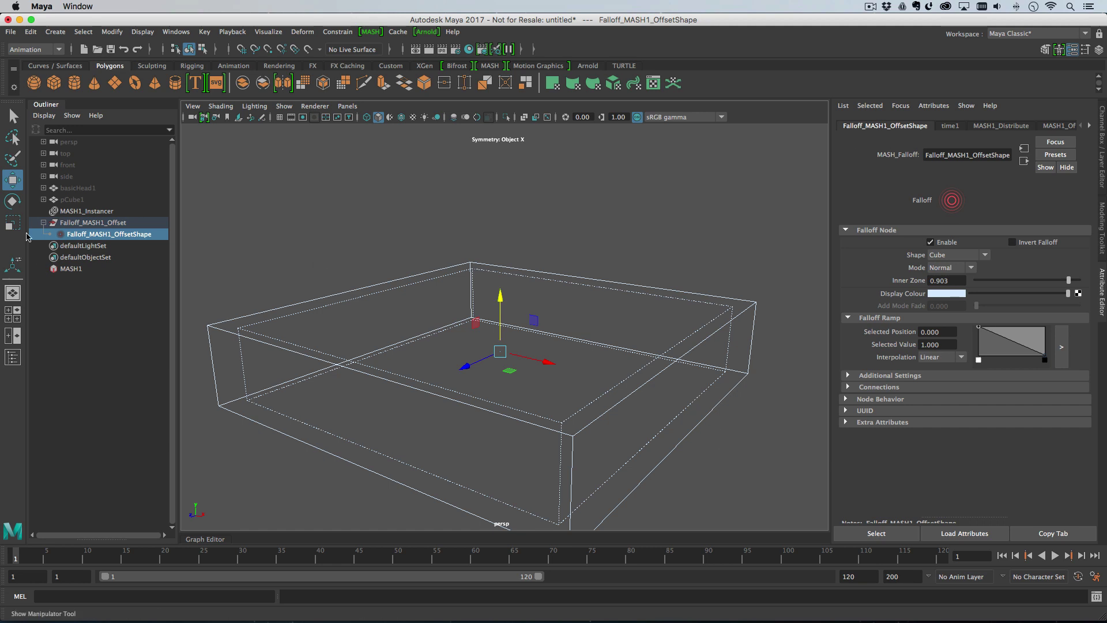
# Key the falloff's Translate Y at frame 1, then at 23.011 on frame 10.
pyautogui.click(75, 222)
pyautogui.rightClick(986, 201)
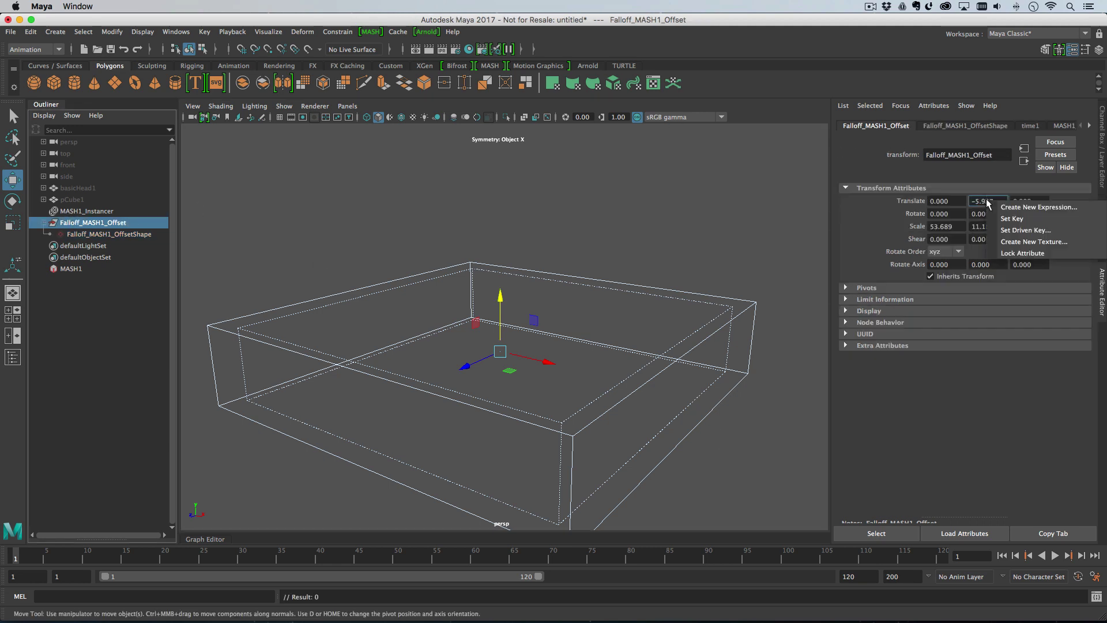
pyautogui.click(1010, 219)
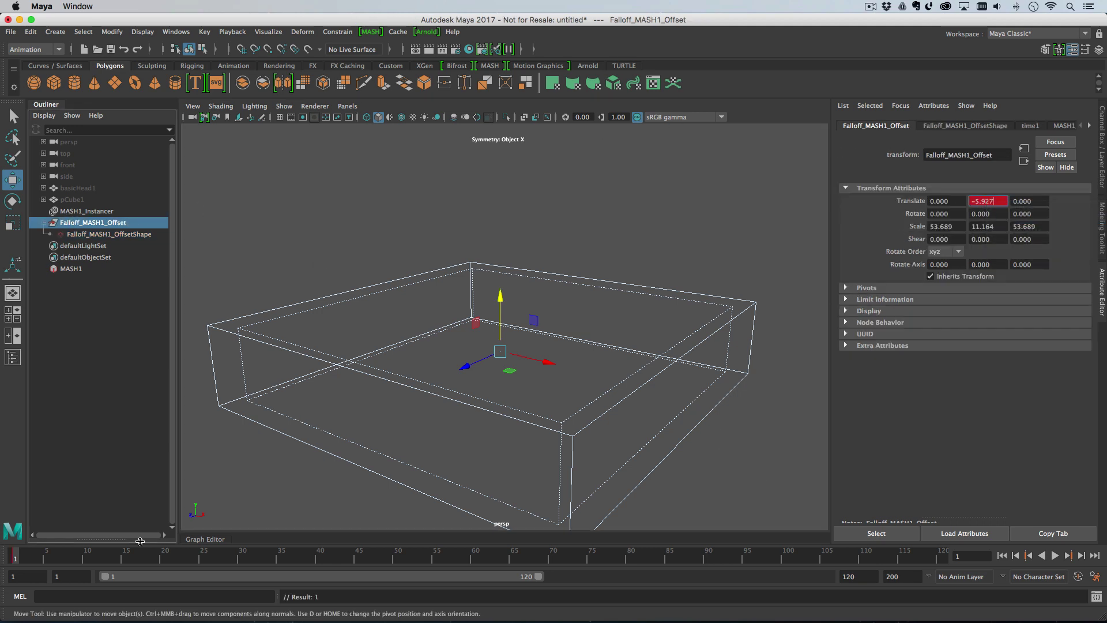
pyautogui.click(83, 557)
pyautogui.moveTo(500, 298); pyautogui.dragTo(509, 191)
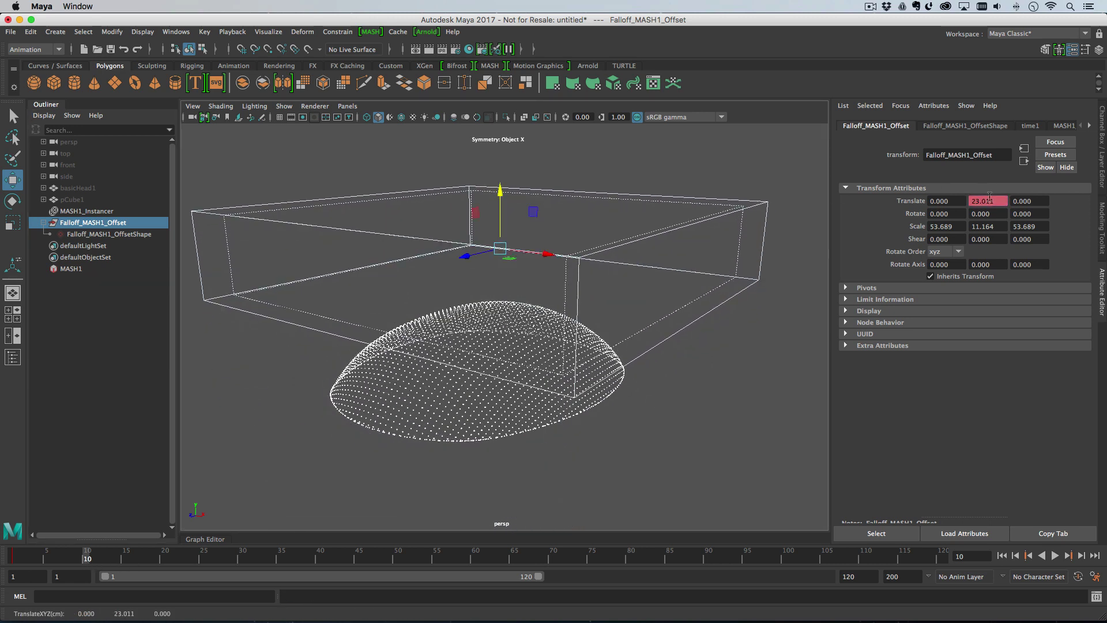
pyautogui.rightClick(989, 199)
pyautogui.click(991, 217)
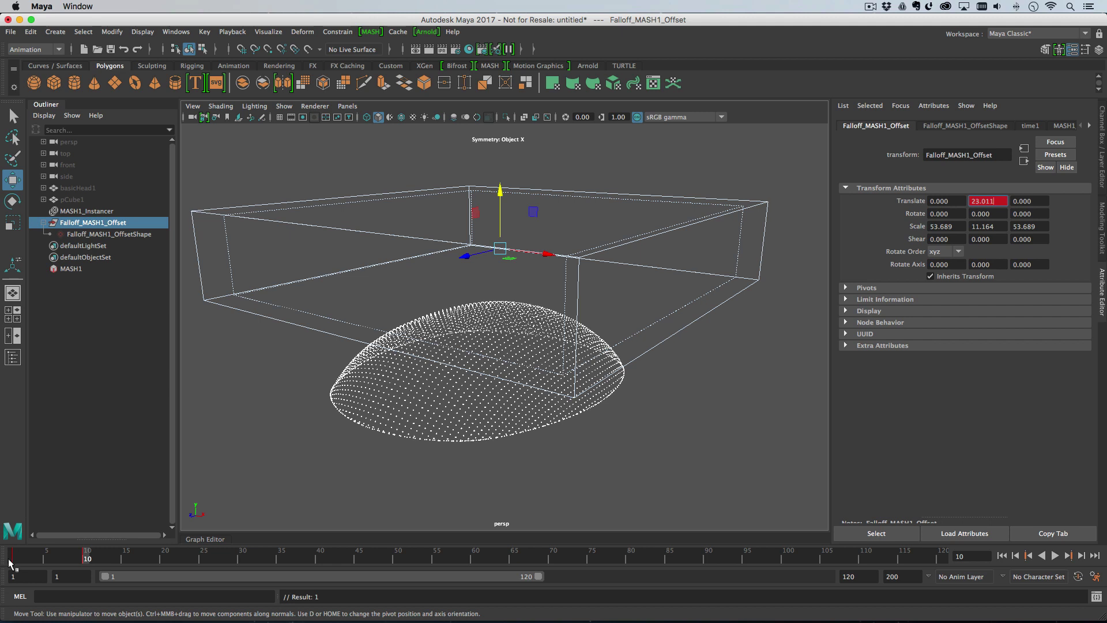
# Play back, then lower the falloff to Translate Y -22.288, key it, and replay.
pyautogui.click(9, 564)
pyautogui.hotkey('alt', 'v')
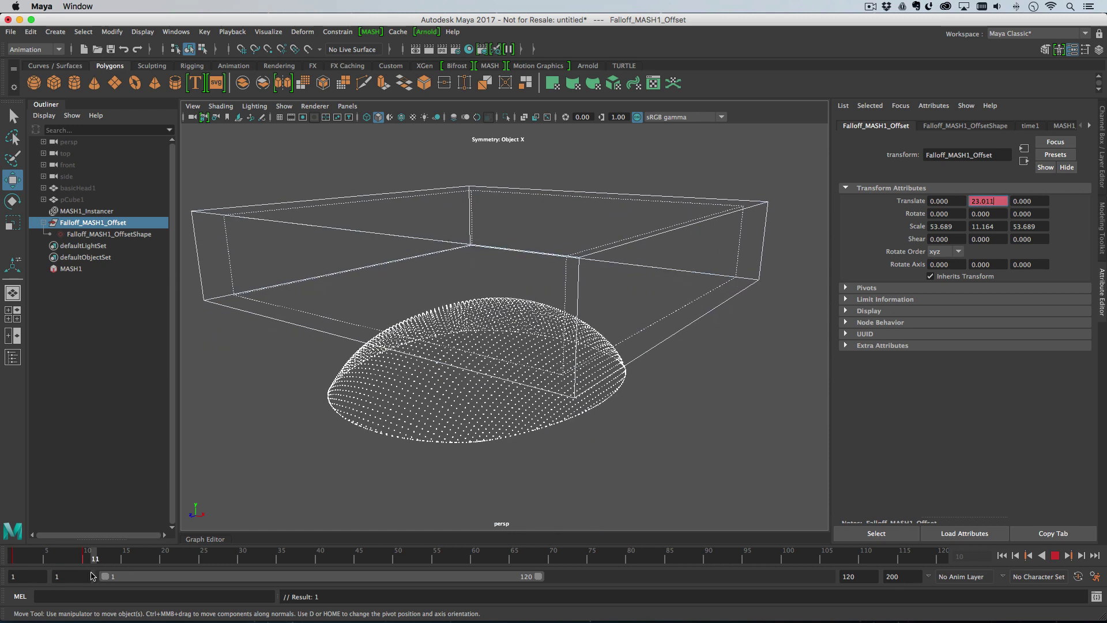
pyautogui.press('Escape')
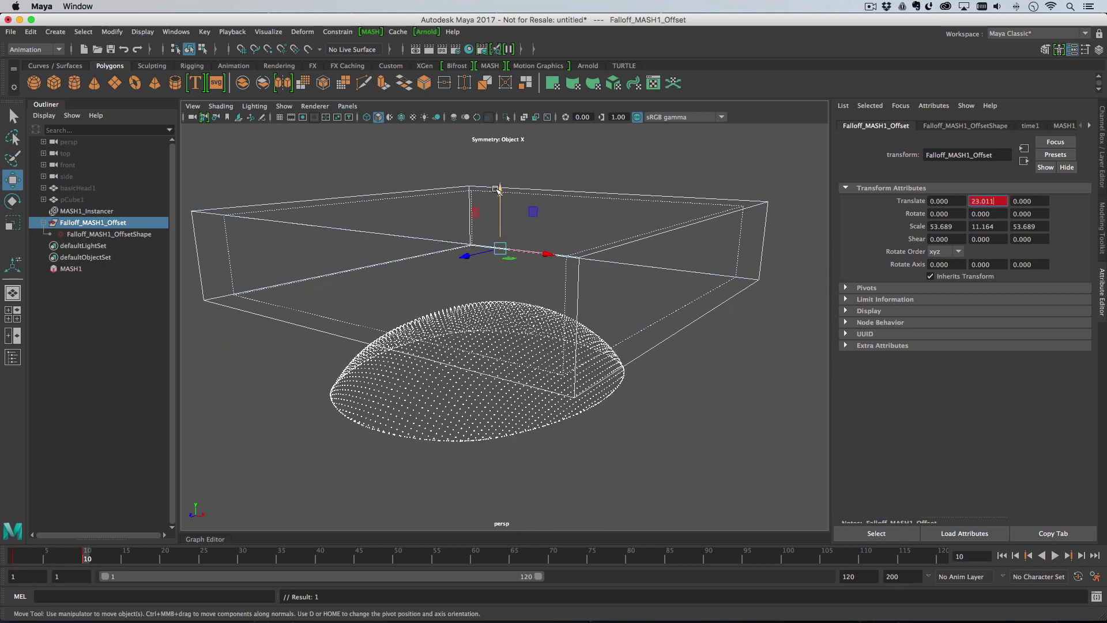
pyautogui.moveTo(502, 193); pyautogui.dragTo(507, 357)
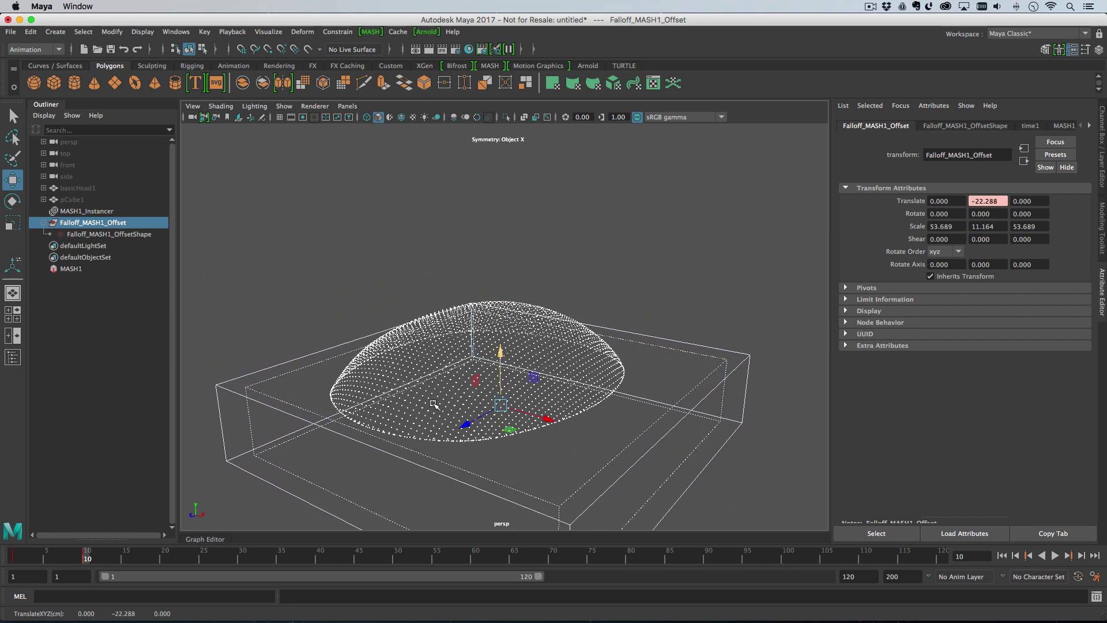
pyautogui.rightClick(981, 201)
pyautogui.click(980, 228)
pyautogui.hotkey('alt', 'v')
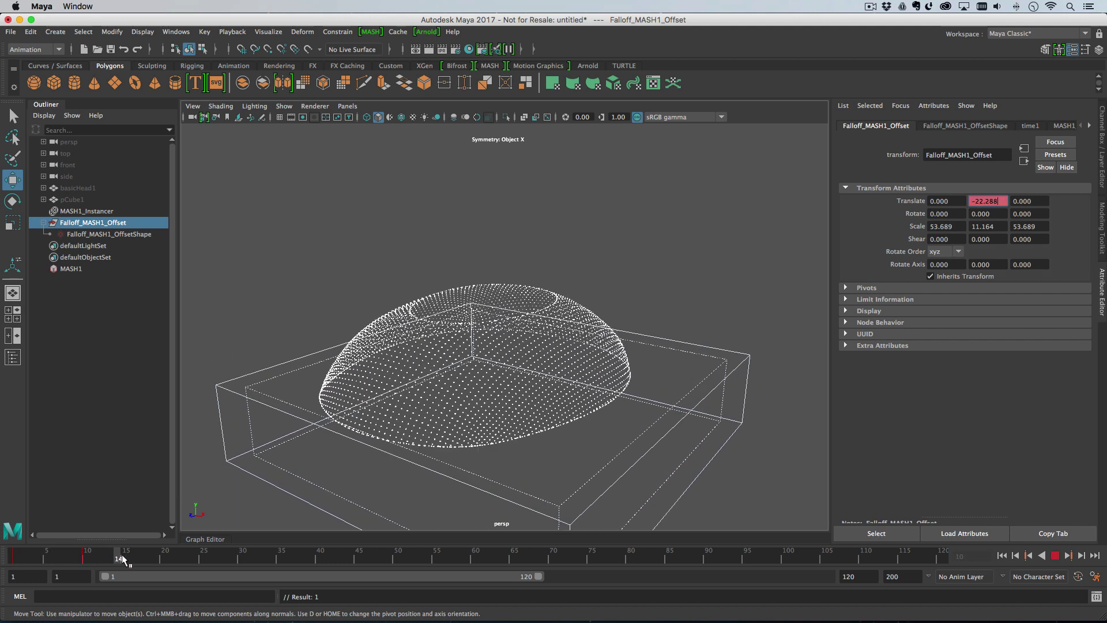
pyautogui.hotkey('alt', 'shift', 'v')
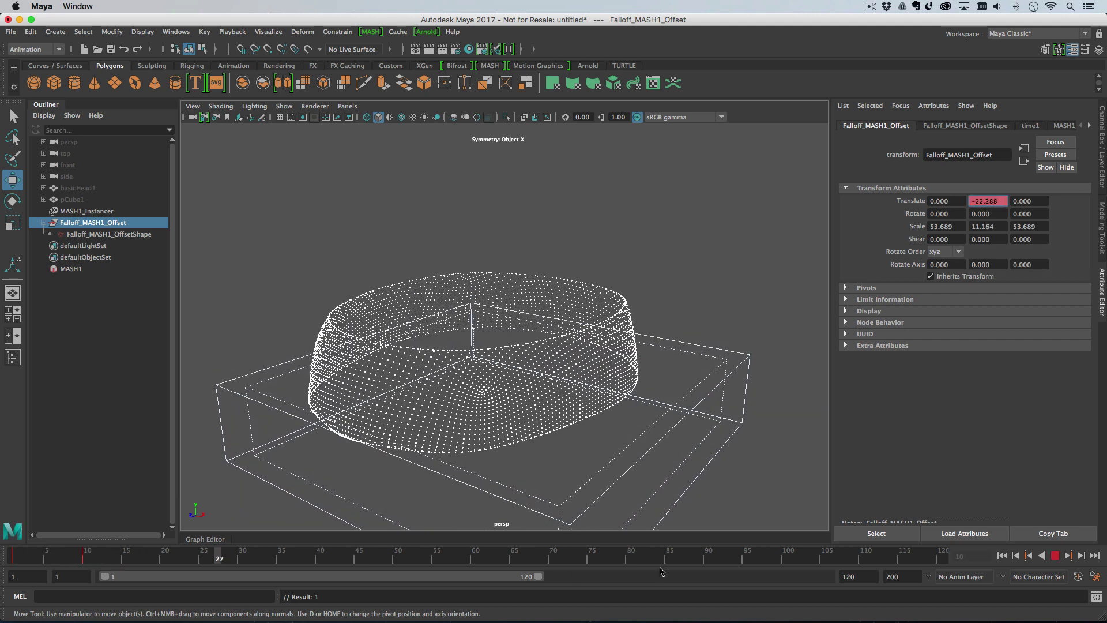
# Key the falloff's Translate Y at frame 109, then raised to 26.975 at frame 110.
pyautogui.moveTo(847, 564); pyautogui.dragTo(863, 546)
pyautogui.rightClick(993, 195)
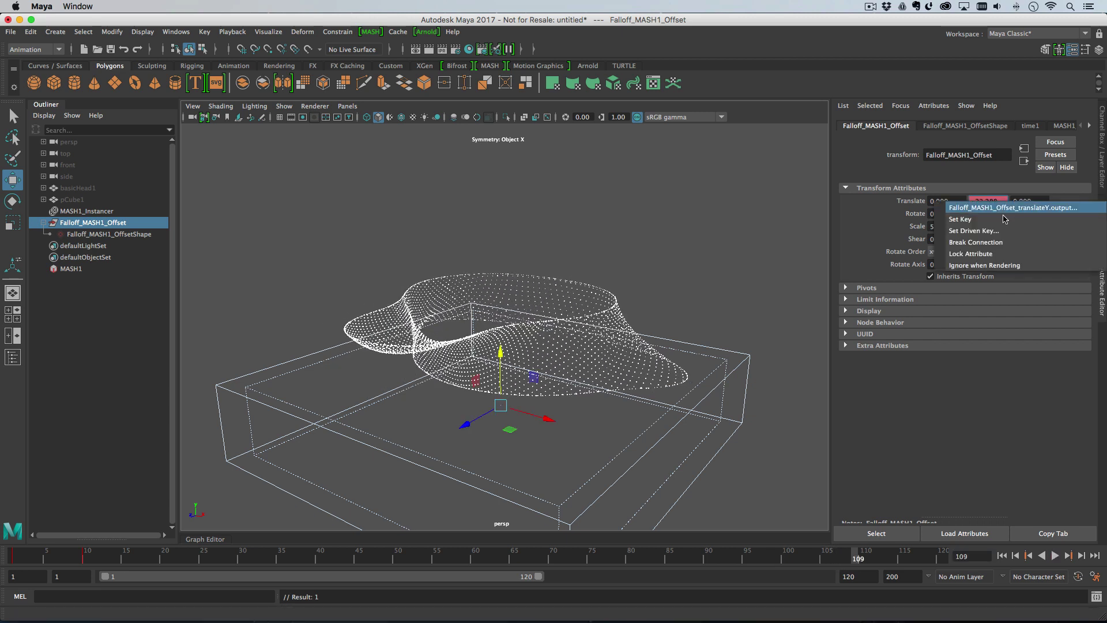
pyautogui.click(1002, 217)
pyautogui.click(861, 555)
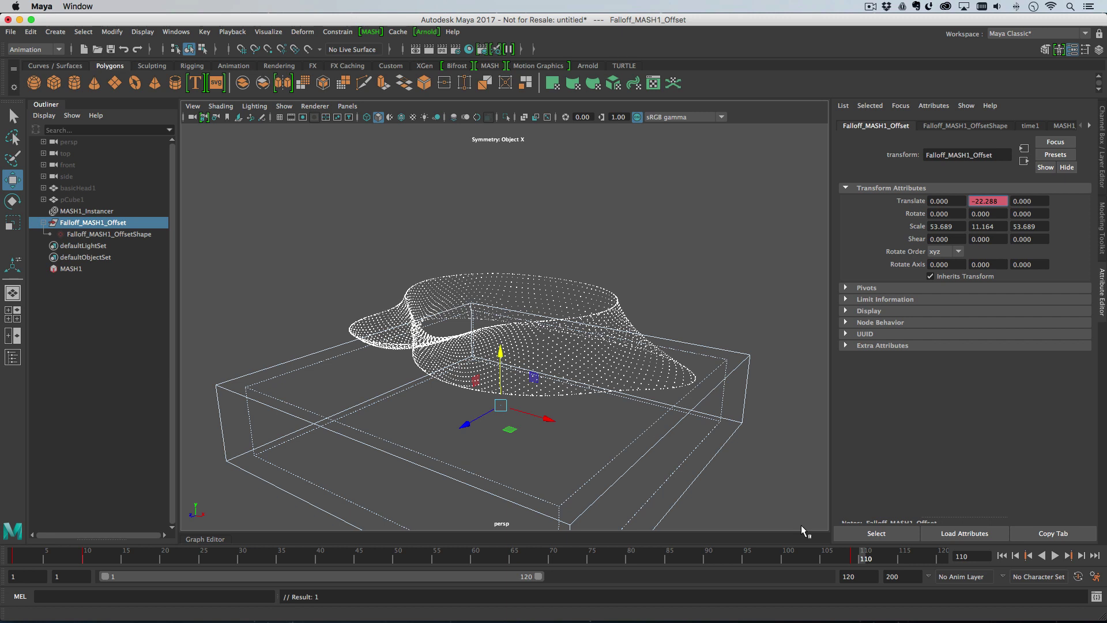
pyautogui.moveTo(493, 356); pyautogui.dragTo(481, 187)
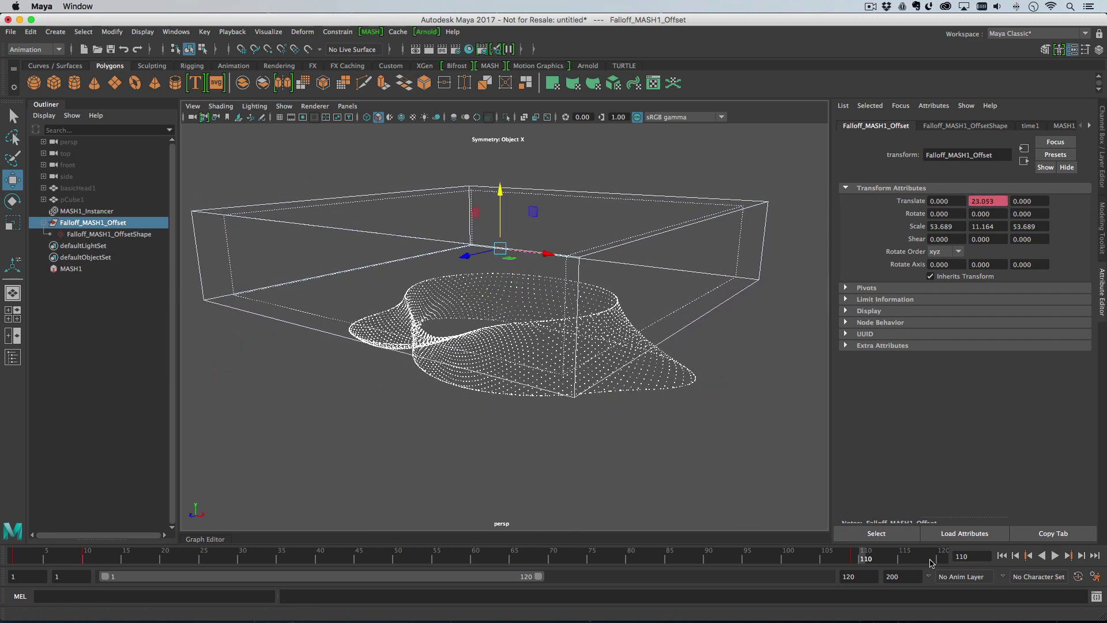
pyautogui.rightClick(984, 203)
pyautogui.click(983, 217)
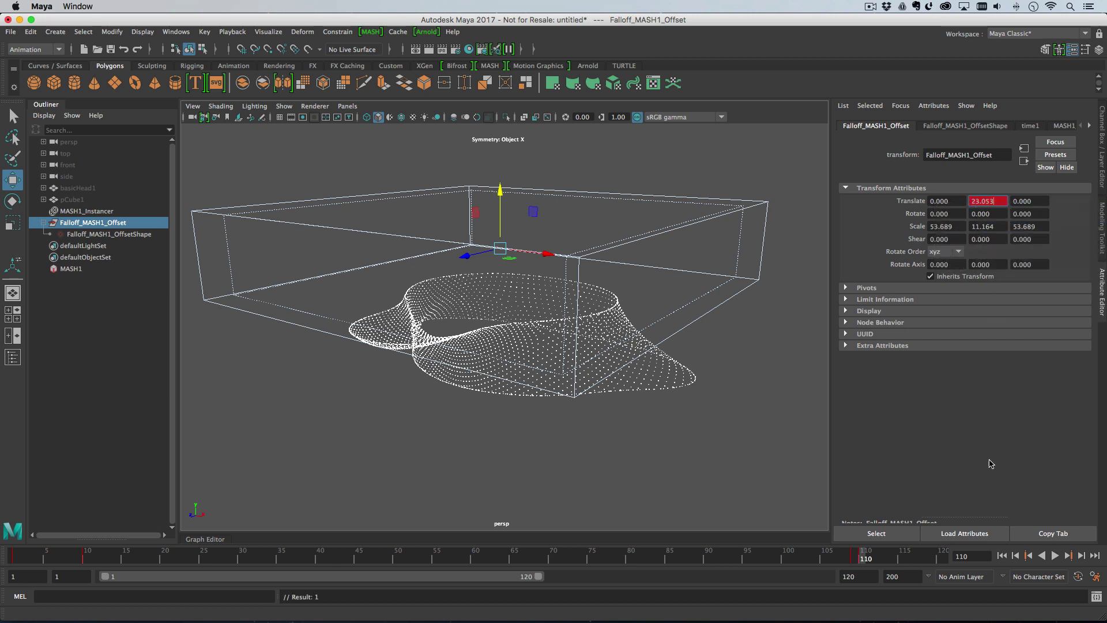
# Lower the falloff to Translate Y 0.012 and key it at frame 120.
pyautogui.click(943, 558)
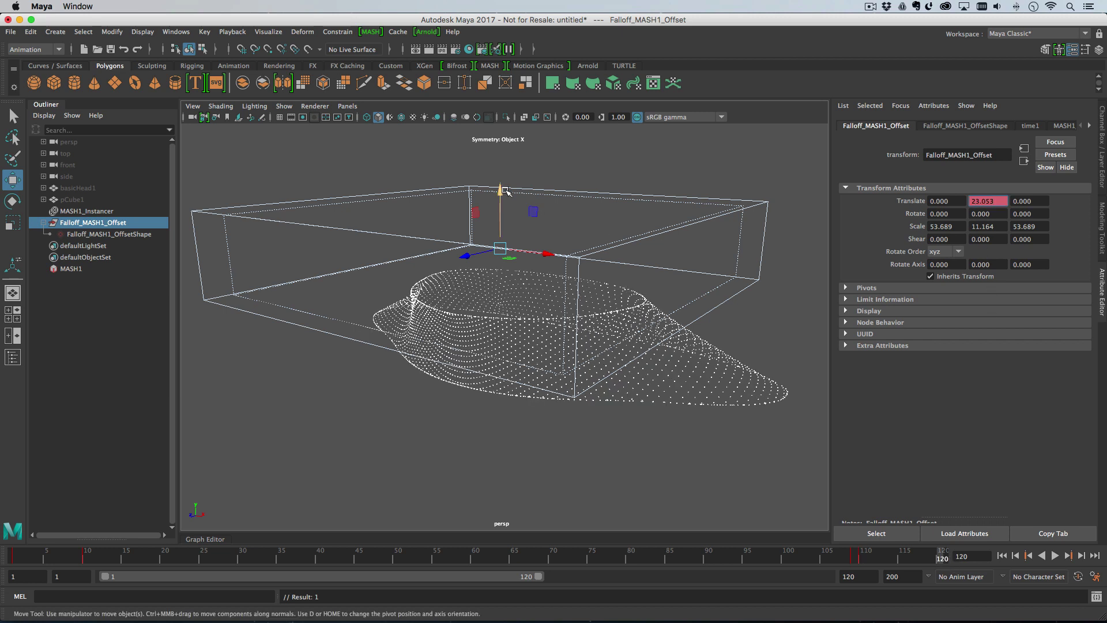
pyautogui.moveTo(506, 190); pyautogui.dragTo(512, 278)
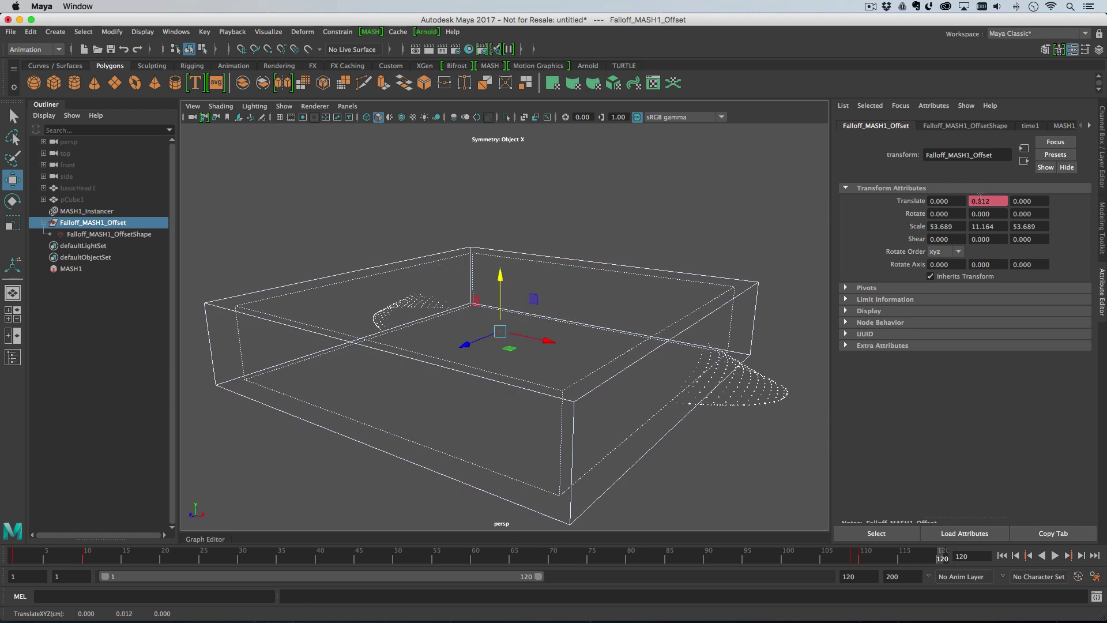
pyautogui.rightClick(980, 201)
pyautogui.click(980, 216)
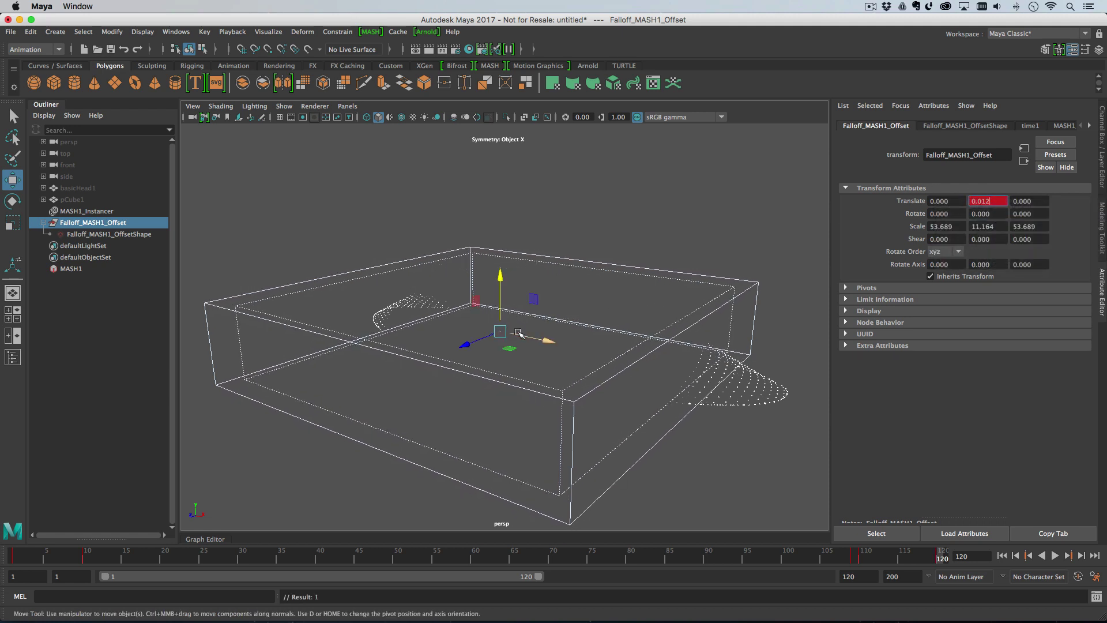
# Widen the falloff cube to Scale X 84.500 and scrub back through the wipe.
pyautogui.press('r')
pyautogui.moveTo(546, 340); pyautogui.dragTo(575, 347)
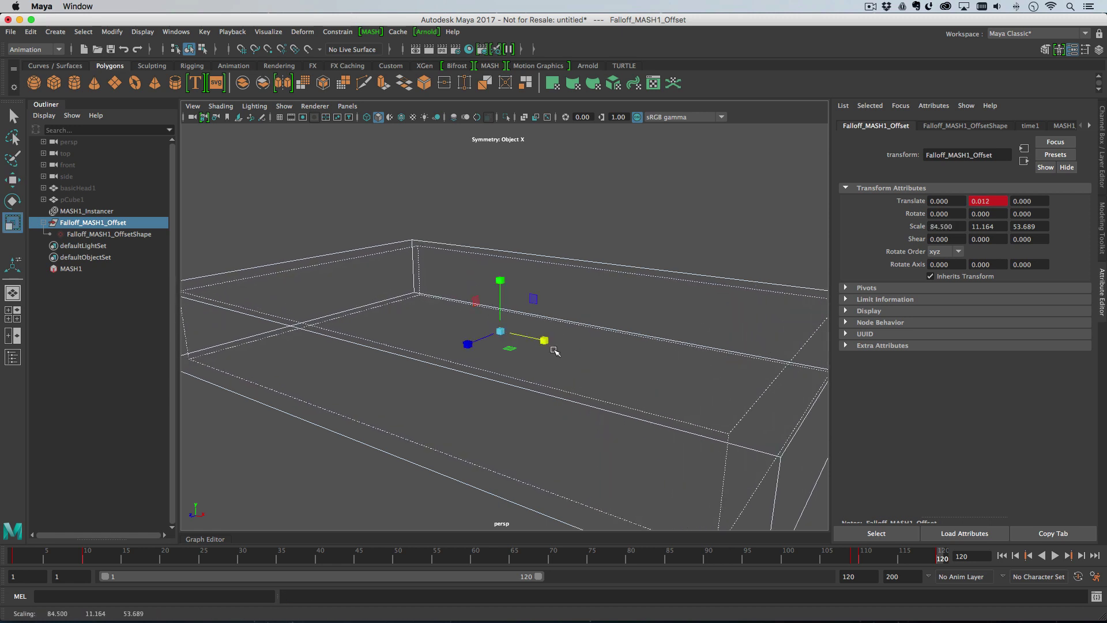
pyautogui.moveTo(932, 557)
pyautogui.mouseDown()
pyautogui.moveTo(42, 555)
pyautogui.moveTo(967, 577)
pyautogui.moveTo(813, 565)
pyautogui.mouseUp()
pyautogui.moveTo(591, 548)
pyautogui.mouseDown()
pyautogui.moveTo(47, 555)
pyautogui.moveTo(163, 554)
pyautogui.mouseUp()
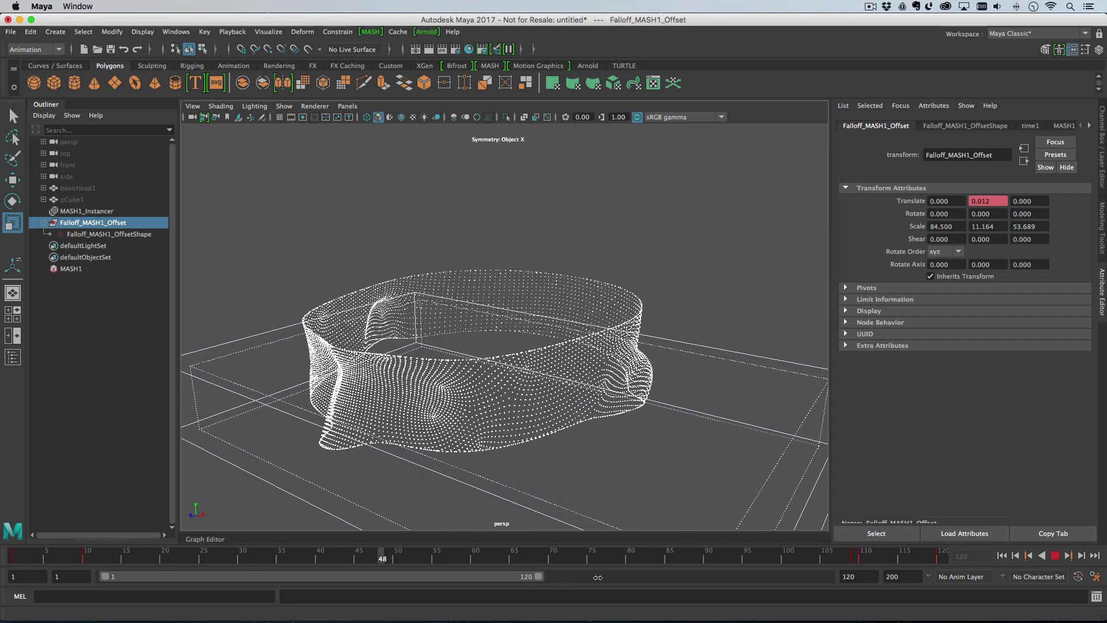
# Duplicate MASH1 into MASH2 using the MASH Editor's Duplicate Network, then play the animation.
pyautogui.click(90, 269)
pyautogui.click(371, 31)
pyautogui.click(385, 64)
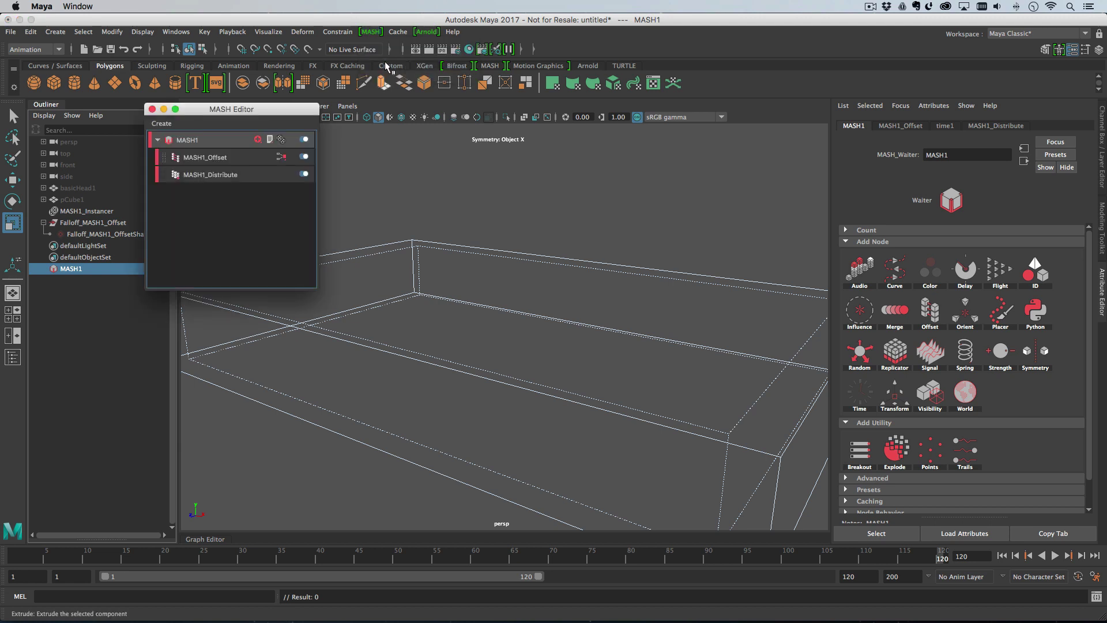
pyautogui.rightClick(215, 142)
pyautogui.click(257, 153)
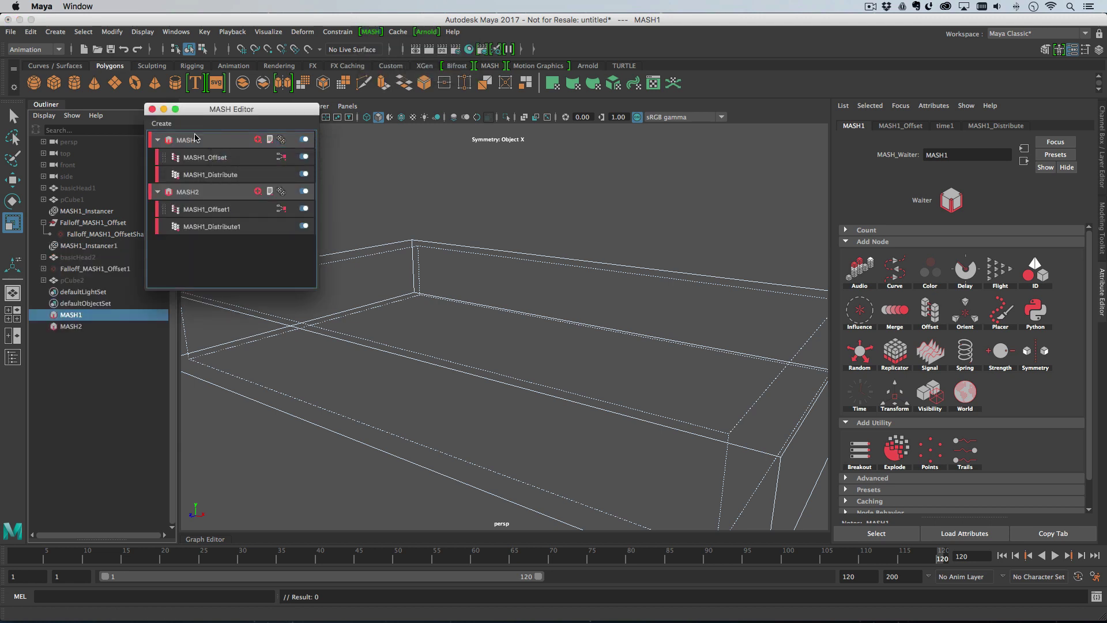
pyautogui.click(152, 109)
pyautogui.hotkey('alt', 'v')
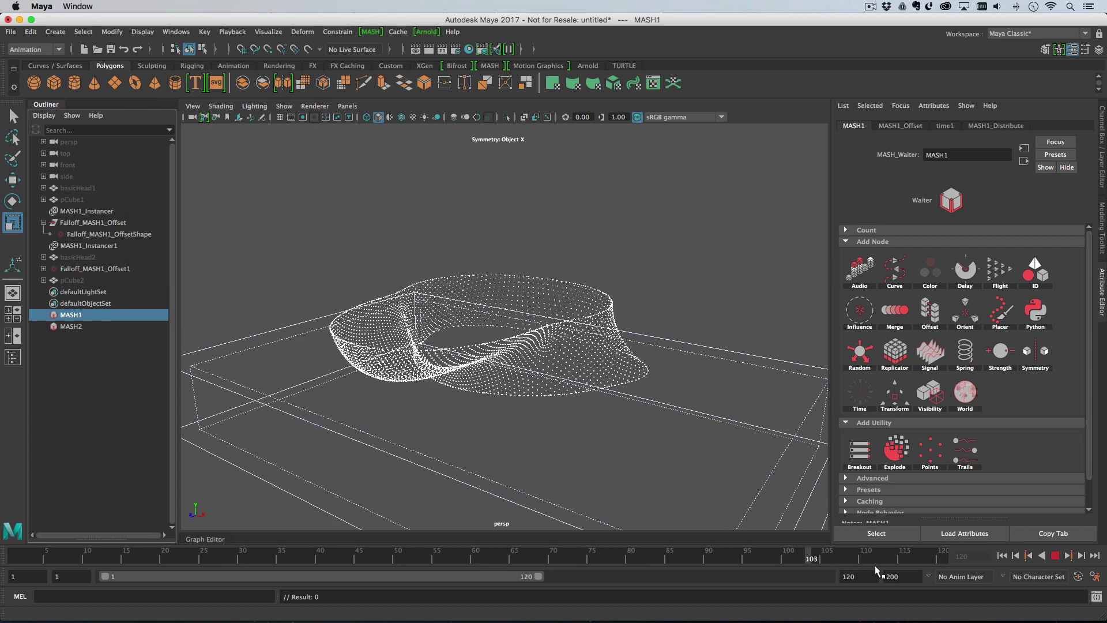
# Stop at frame 63 and set MASH2's Distribute Push Along Normal to 2.720.
pyautogui.click(496, 565)
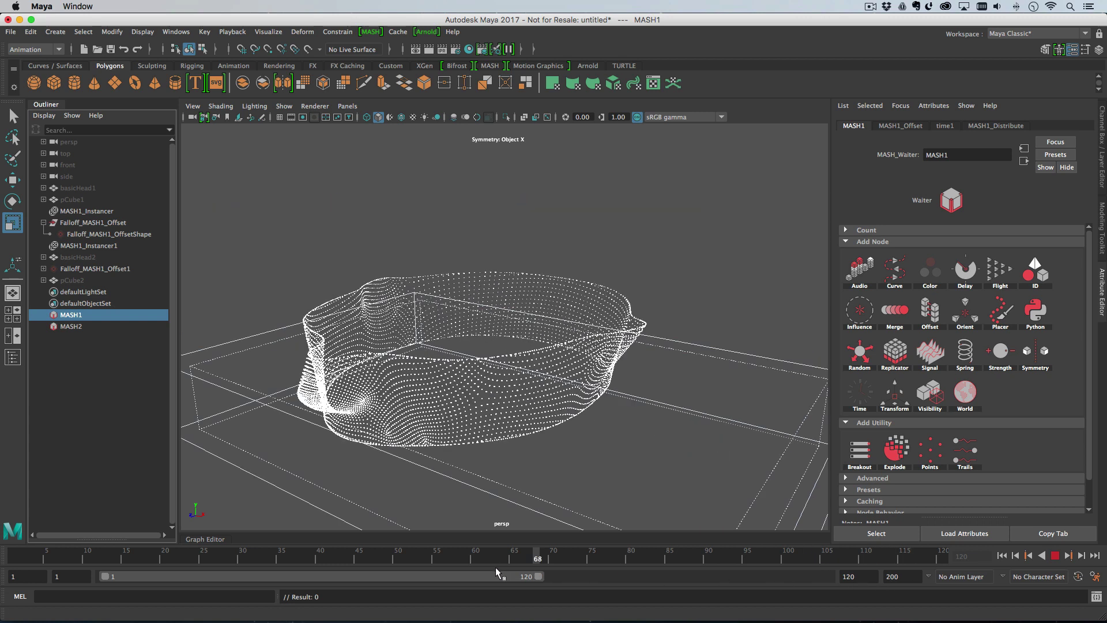
pyautogui.click(71, 327)
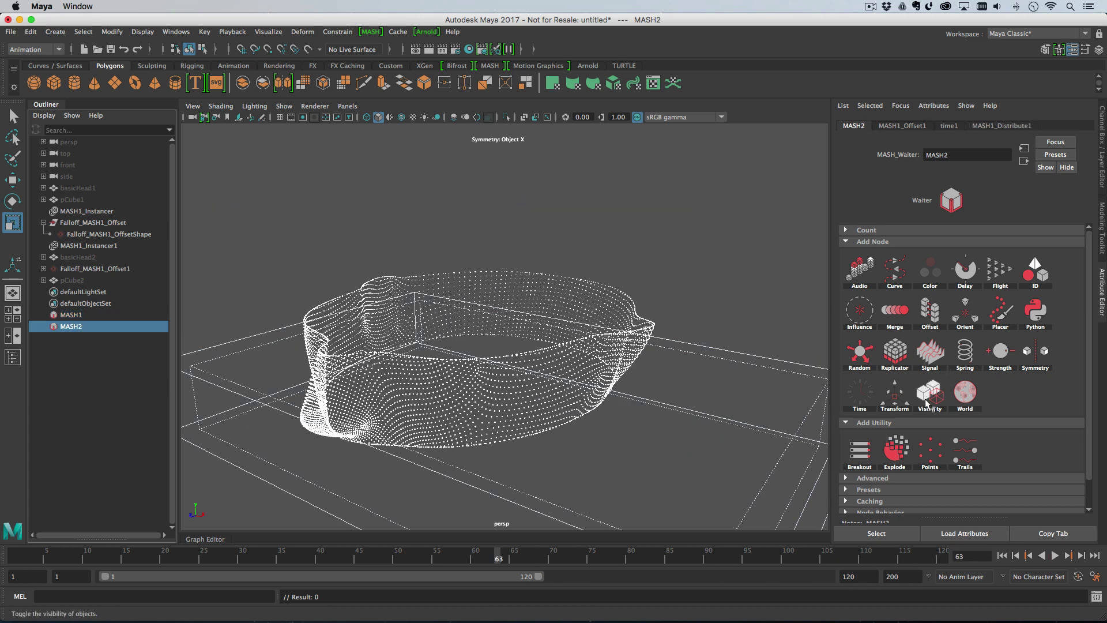
pyautogui.click(1007, 126)
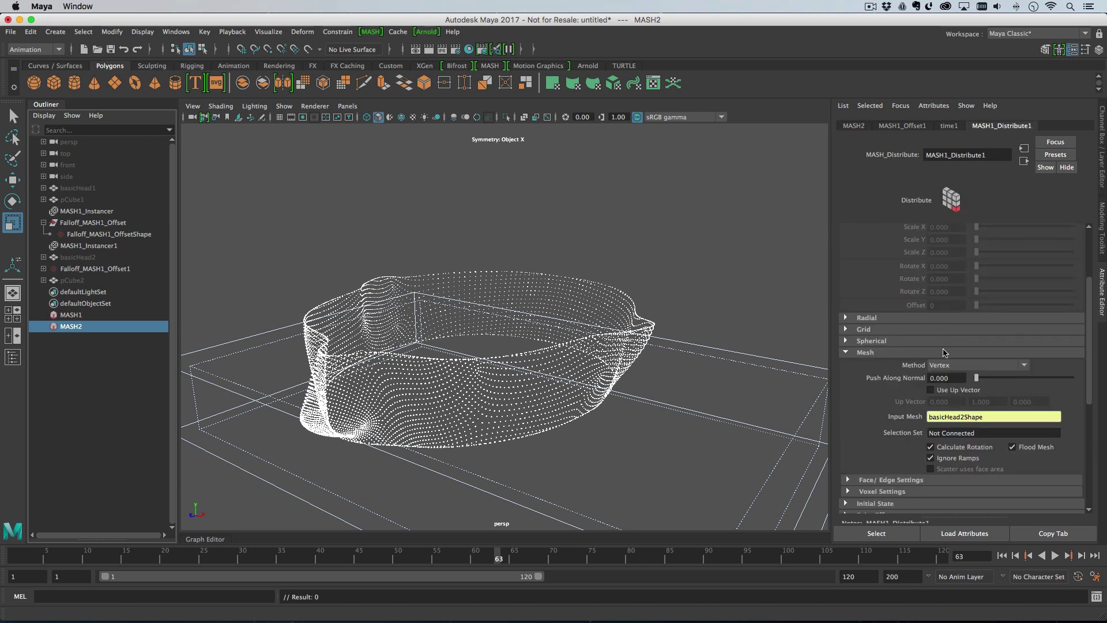
pyautogui.keyDown('ctrl'); pyautogui.moveTo(941, 380); pyautogui.dragTo(1081, 390); pyautogui.keyUp('ctrl')
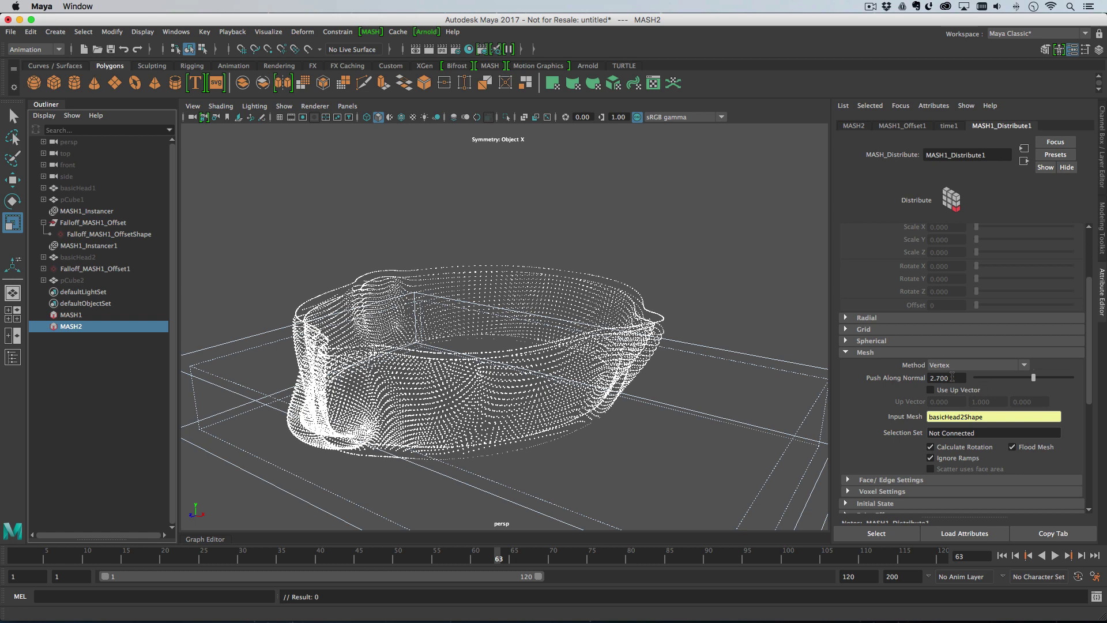
pyautogui.keyDown('ctrl'); pyautogui.moveTo(957, 377); pyautogui.dragTo(964, 379); pyautogui.keyUp('ctrl')
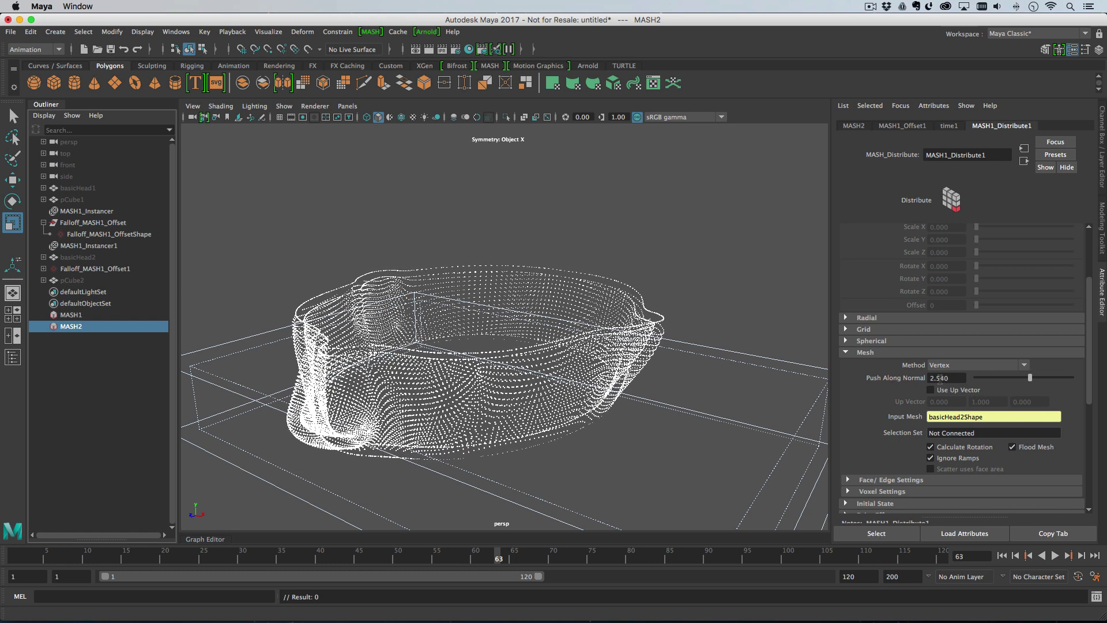
pyautogui.keyDown('ctrl'); pyautogui.moveTo(952, 378); pyautogui.dragTo(949, 378); pyautogui.keyUp('ctrl')
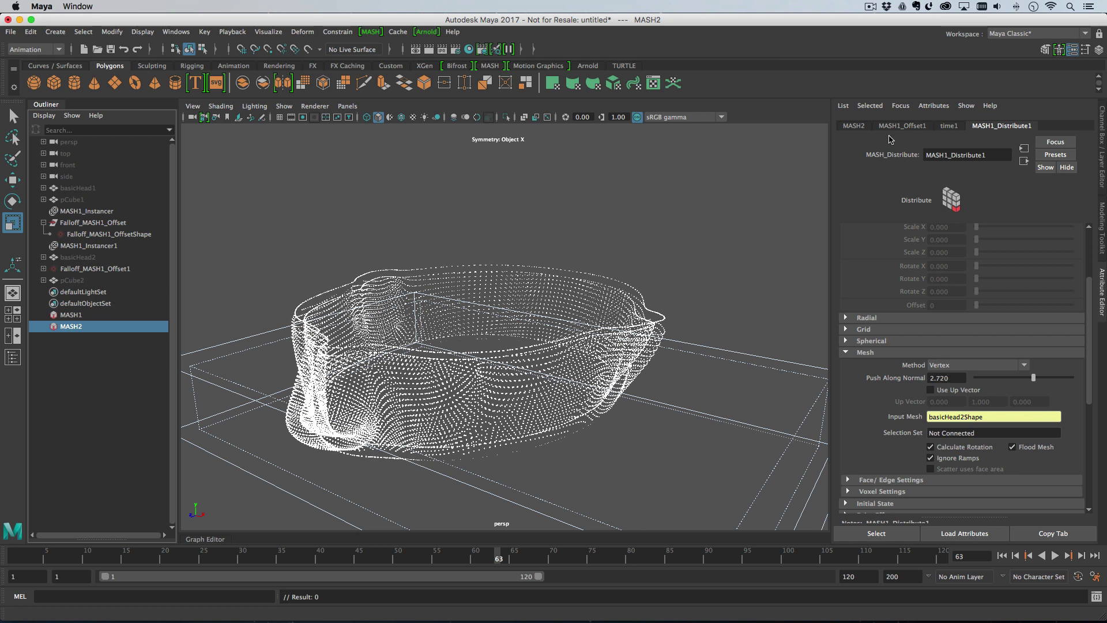
# Add a 4D Noise Signal node to MASH2 and switch the viewport background to black.
pyautogui.click(853, 125)
pyautogui.click(942, 358)
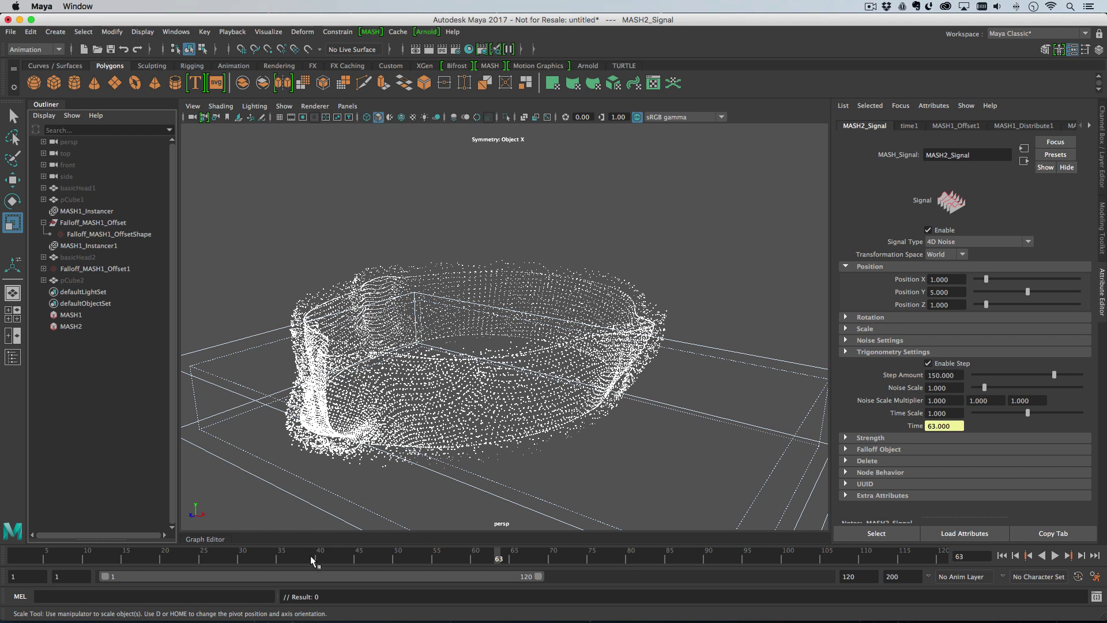
pyautogui.moveTo(311, 555)
pyautogui.mouseDown()
pyautogui.moveTo(661, 566)
pyautogui.moveTo(565, 566)
pyautogui.mouseUp()
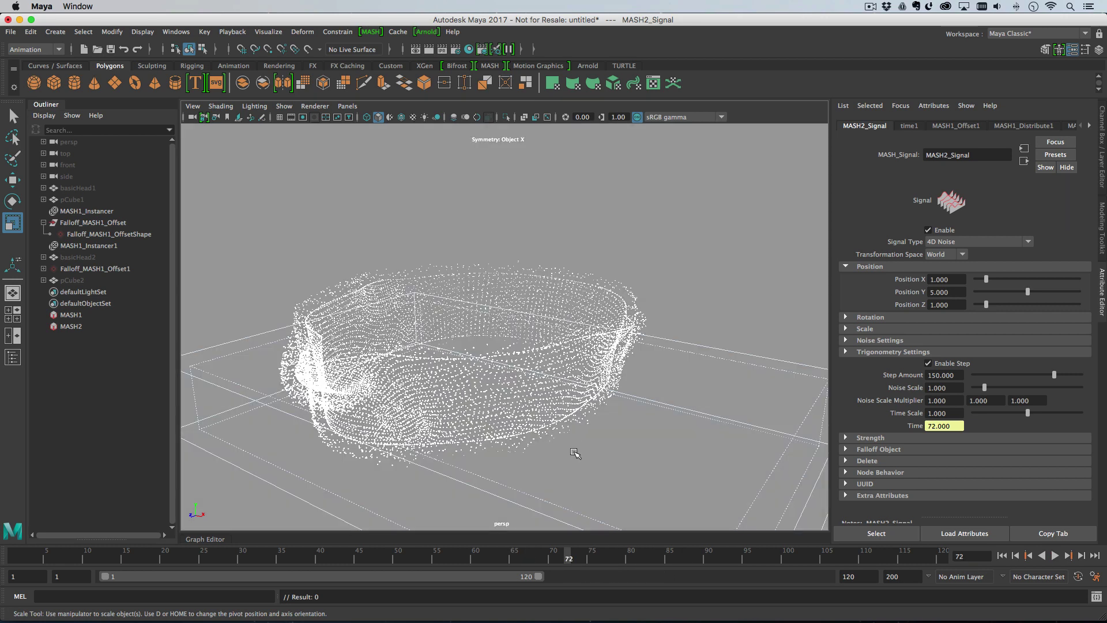
pyautogui.hotkey('alt', 'b')
pyautogui.hotkey('alt', 'v')
pyautogui.click(529, 556)
pyautogui.keyDown('alt'); pyautogui.moveTo(530, 484); pyautogui.dragTo(583, 464); pyautogui.keyUp('alt')
# Uncheck Enable Step for smooth wavy noise, then play and scrub to review the rippling points.
pyautogui.click(951, 365)
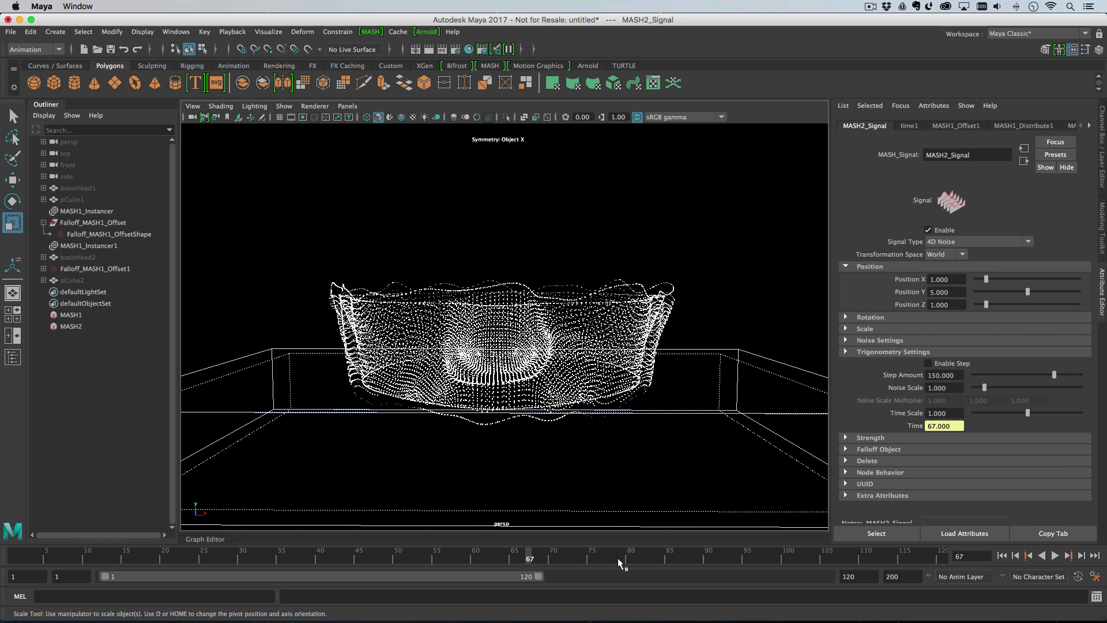
pyautogui.hotkey('alt', 'v')
pyautogui.moveTo(752, 564); pyautogui.dragTo(54, 541)
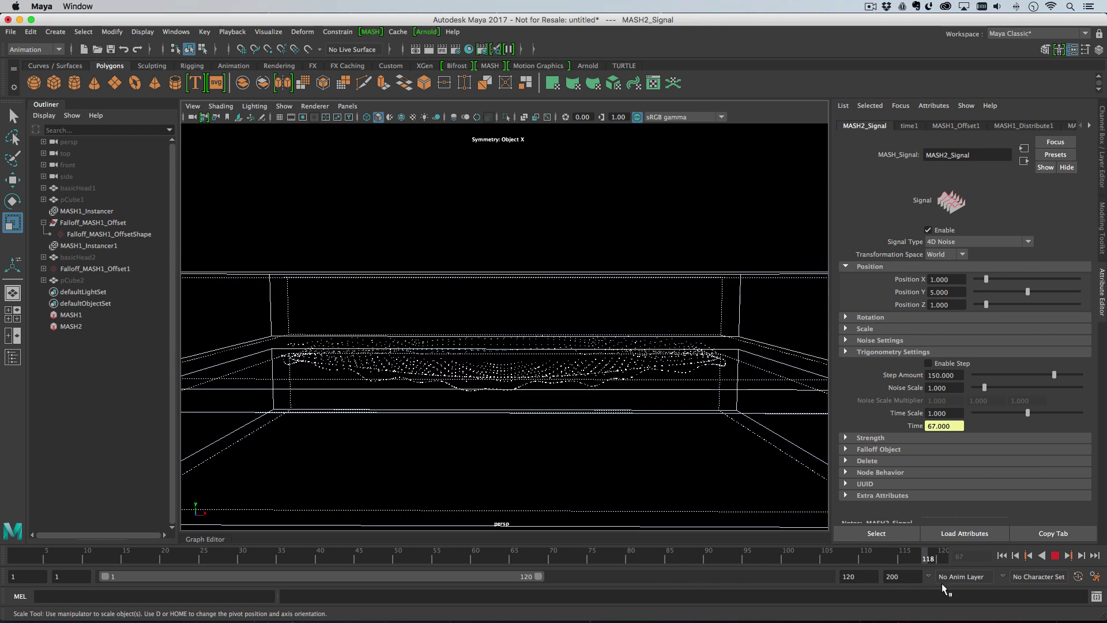
pyautogui.click(778, 555)
pyautogui.moveTo(92, 558); pyautogui.dragTo(39, 558)
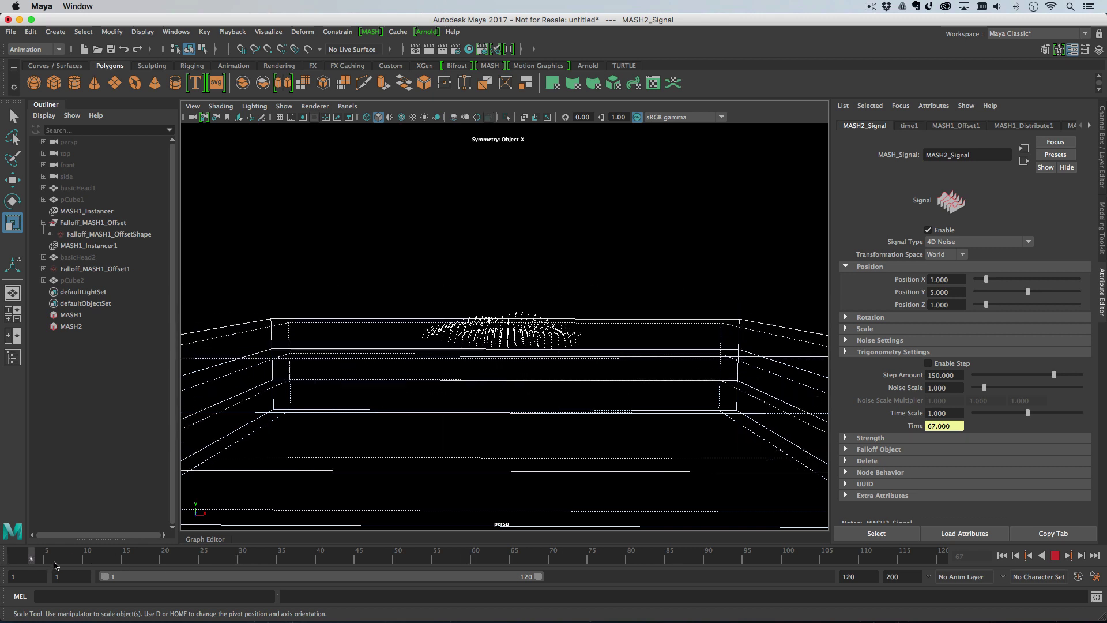
pyautogui.moveTo(75, 558); pyautogui.dragTo(35, 558)
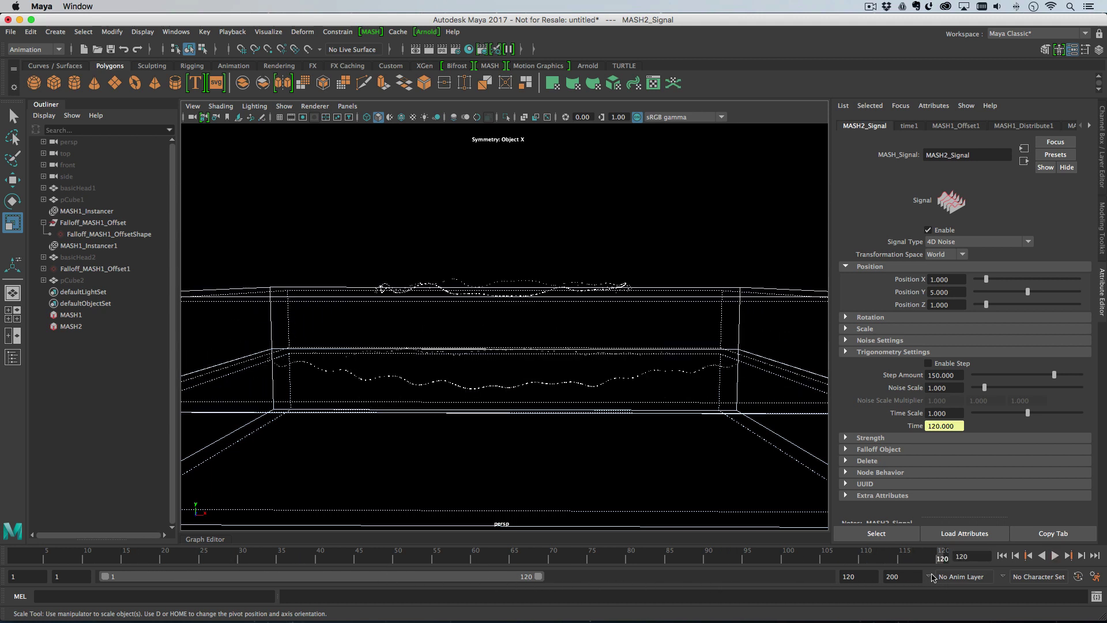
# Stretch the second falloff cube, Falloff_MASH1_Offset1, taller to Scale Y 14.122.
pyautogui.click(282, 291)
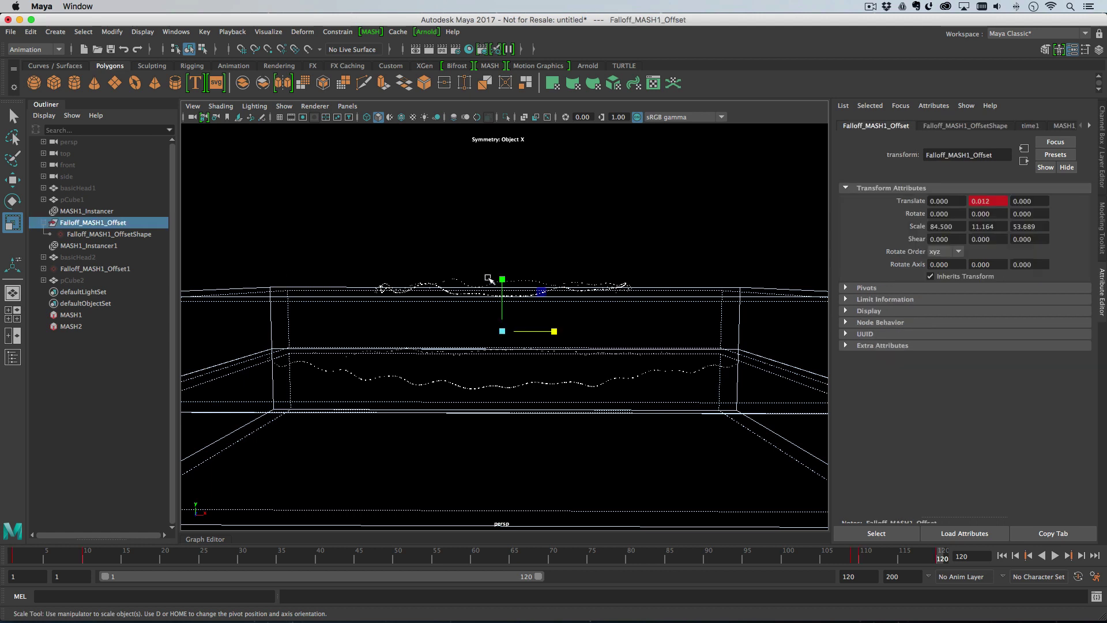
pyautogui.moveTo(502, 279); pyautogui.dragTo(502, 209)
pyautogui.press('z')
pyautogui.click(369, 445)
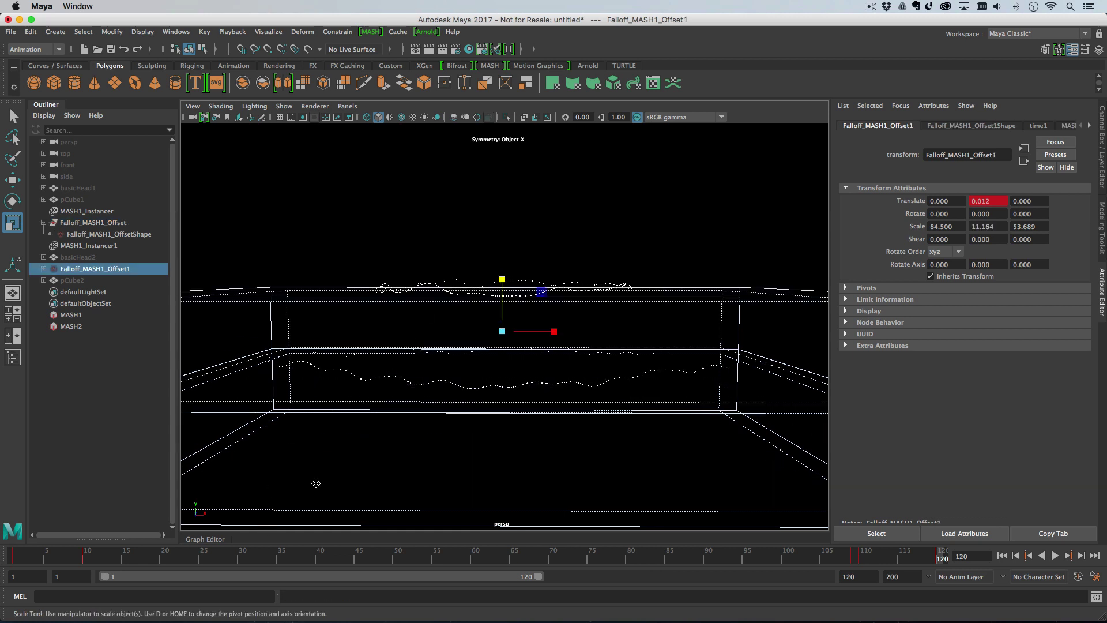
pyautogui.moveTo(504, 279); pyautogui.dragTo(507, 264)
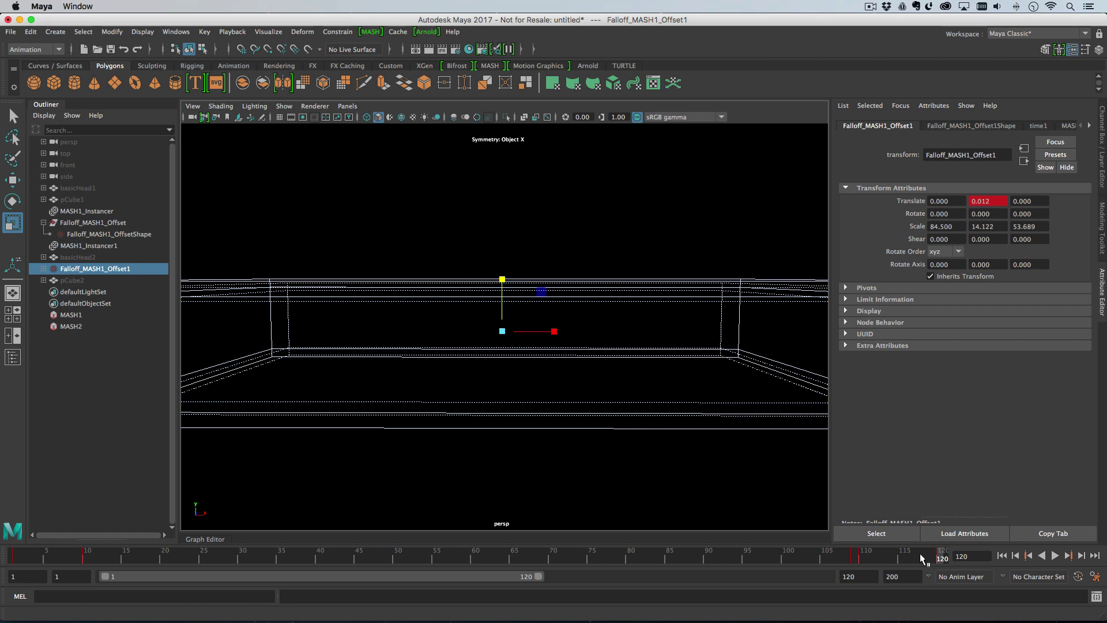
pyautogui.moveTo(908, 553); pyautogui.dragTo(646, 553)
# Select both falloff cubes, Falloff_MASH1_Offset and Falloff_MASH1_Offset1, in the Outliner.
pyautogui.click(109, 234)
pyautogui.click(92, 222)
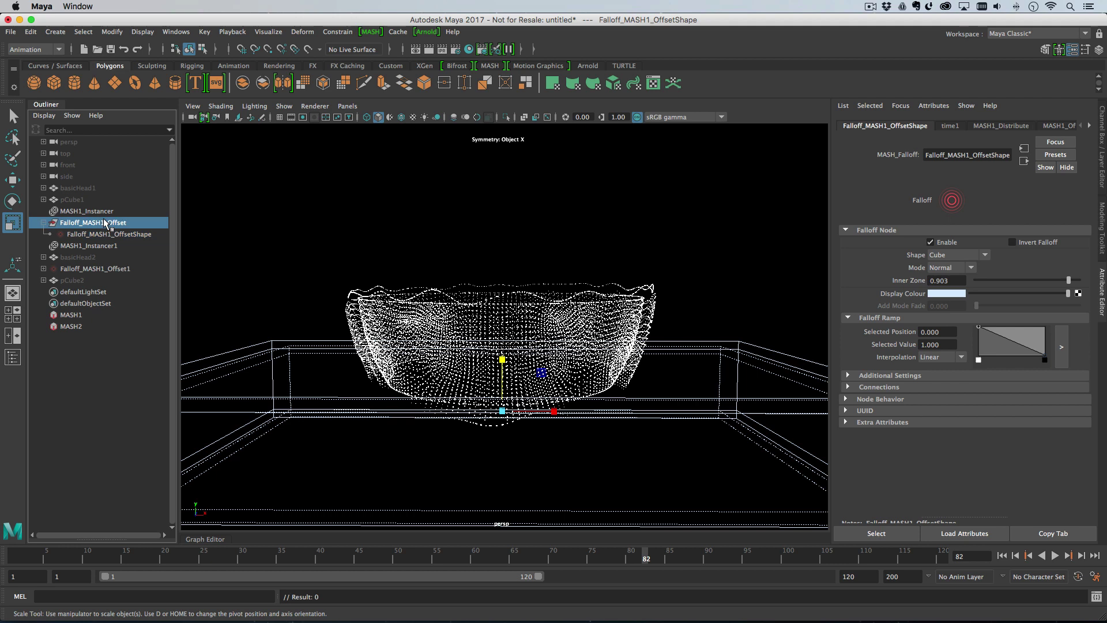
pyautogui.keyDown('ctrl'); pyautogui.click(89, 268); pyautogui.keyUp('ctrl')
# Hide both falloff cubes, review the wipe from frame 1 to 105, stop at 60, and select MASH2.
pyautogui.hotkey('ctrl', 'h')
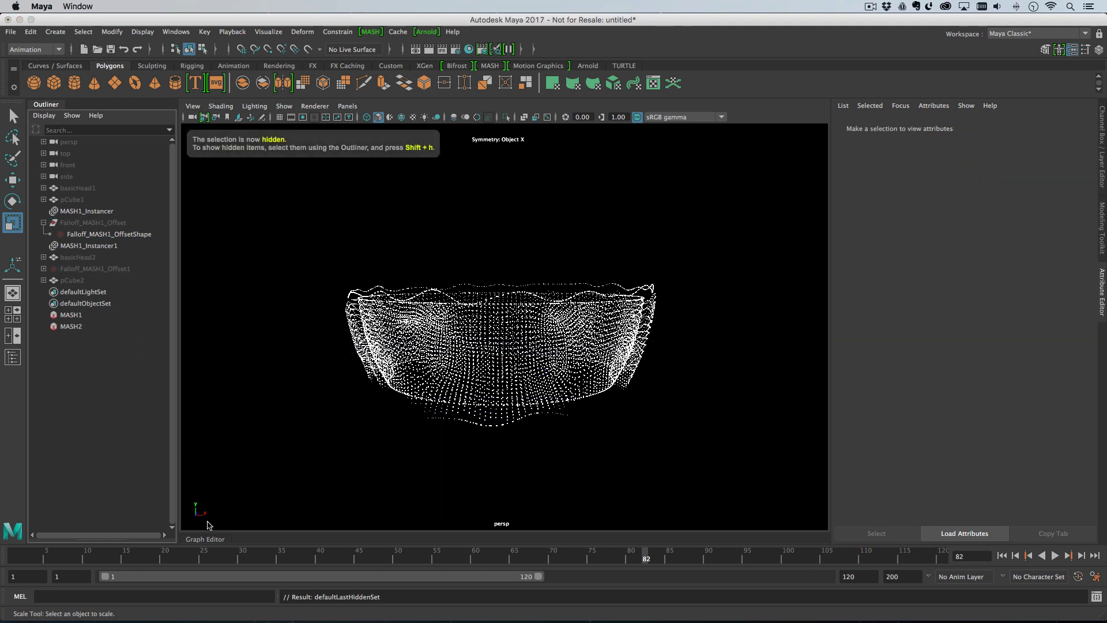
pyautogui.moveTo(60, 556); pyautogui.dragTo(34, 558)
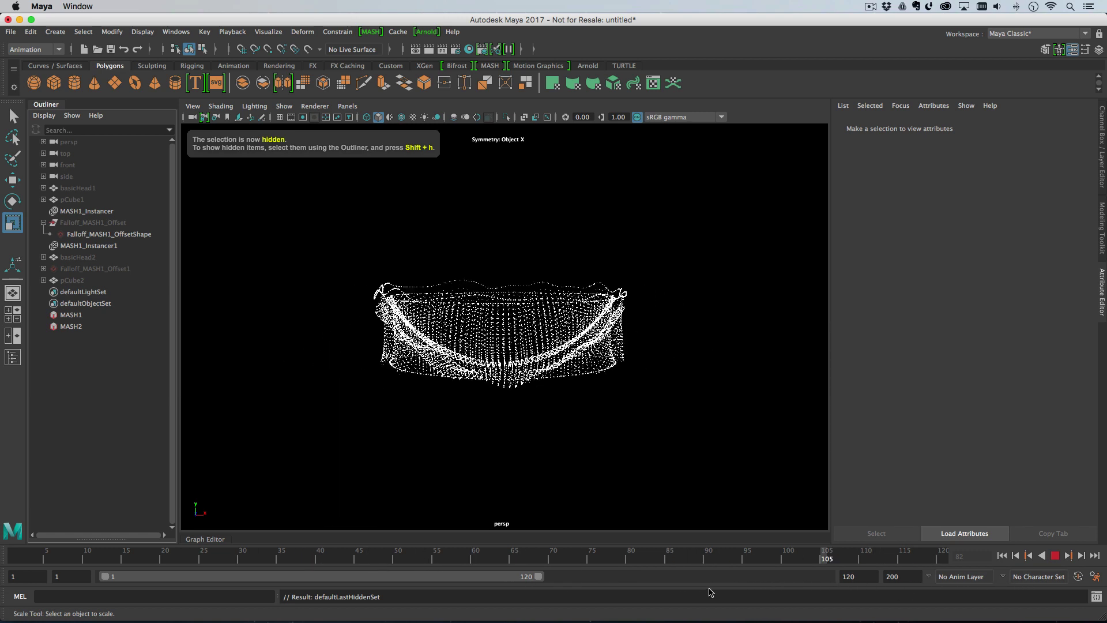
pyautogui.moveTo(672, 556)
pyautogui.mouseDown()
pyautogui.moveTo(199, 555)
pyautogui.moveTo(53, 542)
pyautogui.moveTo(252, 555)
pyautogui.moveTo(227, 555)
pyautogui.mouseUp()
pyautogui.moveTo(482, 565); pyautogui.dragTo(829, 569)
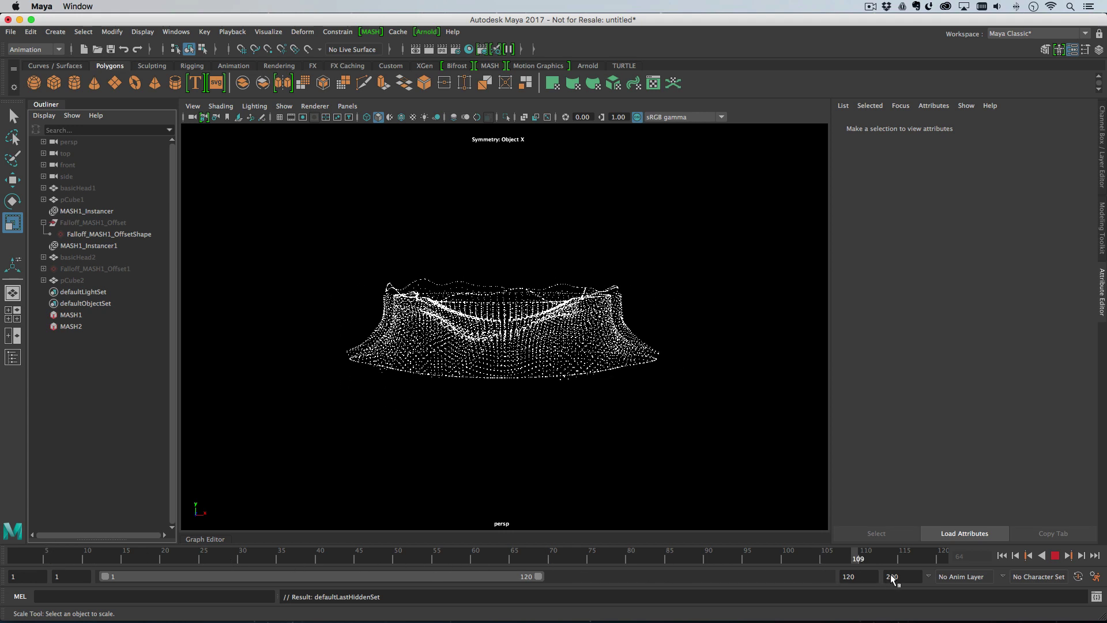
pyautogui.click(476, 560)
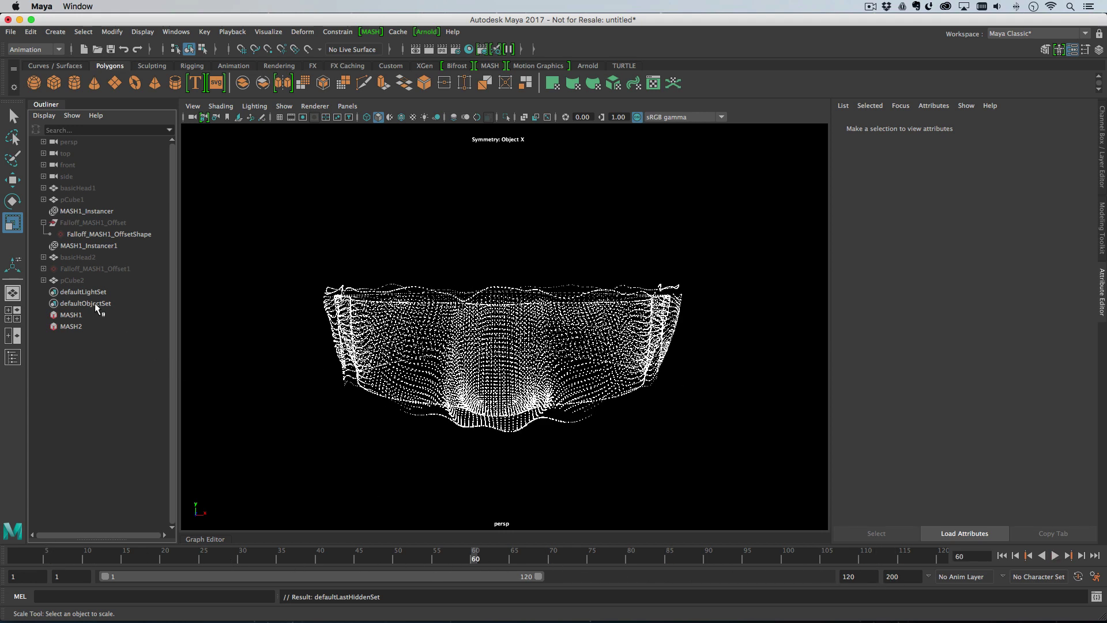
pyautogui.click(73, 324)
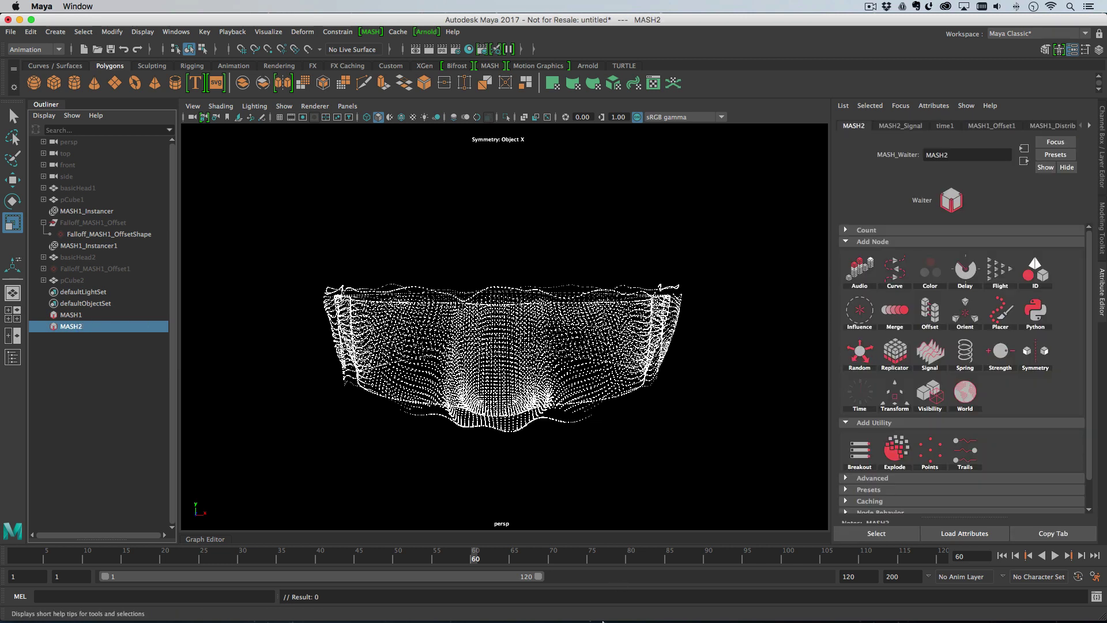
pyautogui.press('super+Tab')
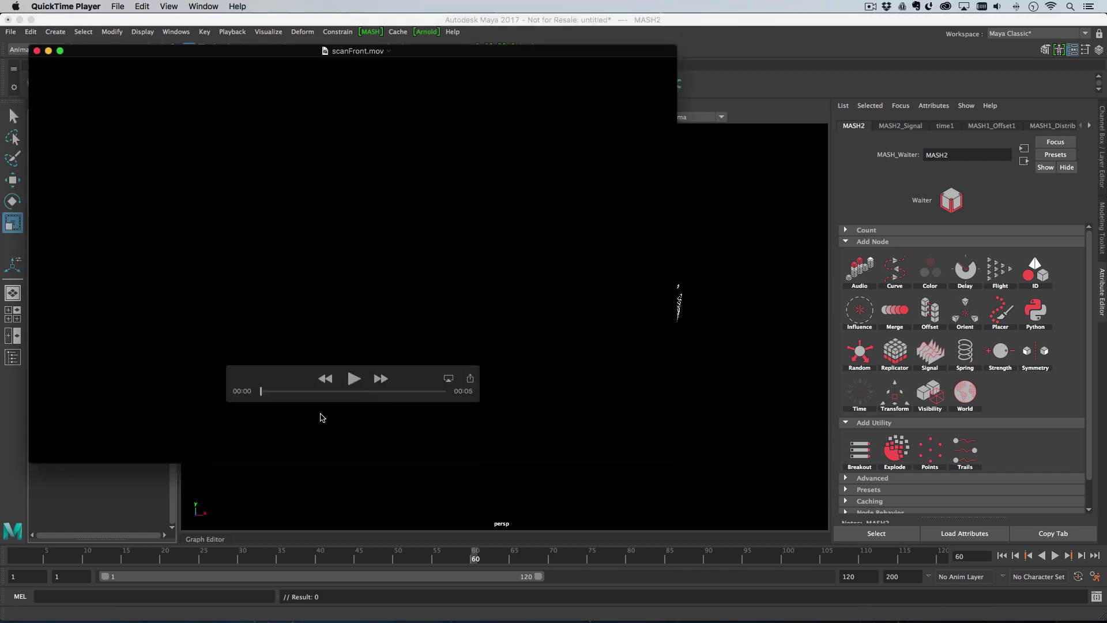
# Scrub the scanFront.mov reference to about 00:02 to compare its rippling point shell.
pyautogui.moveTo(273, 397); pyautogui.dragTo(338, 396)
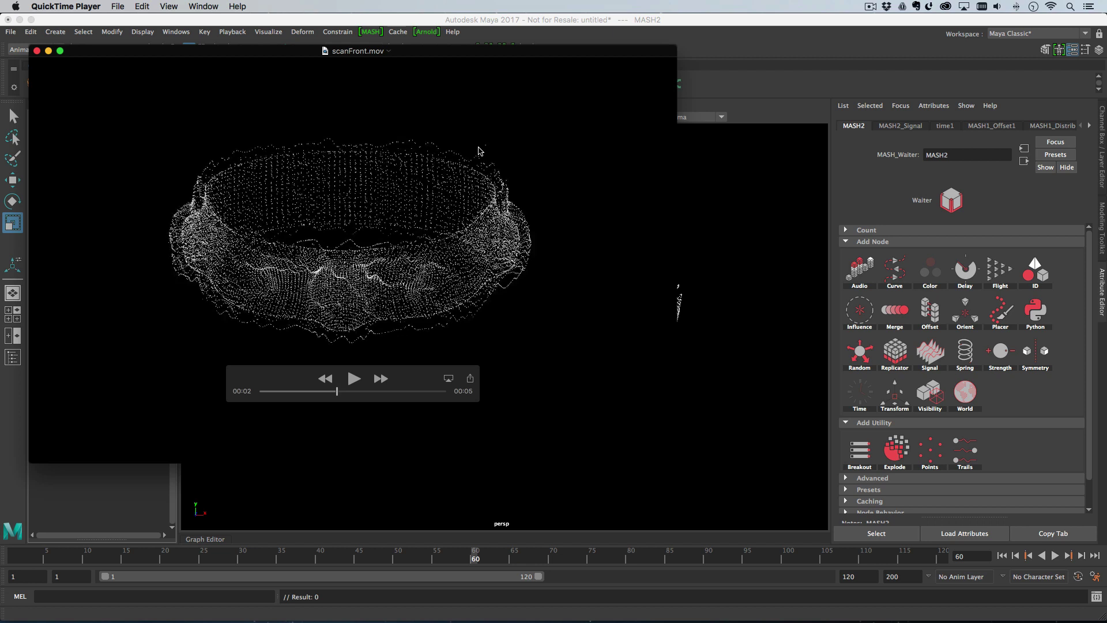
pyautogui.moveTo(339, 397); pyautogui.dragTo(351, 397)
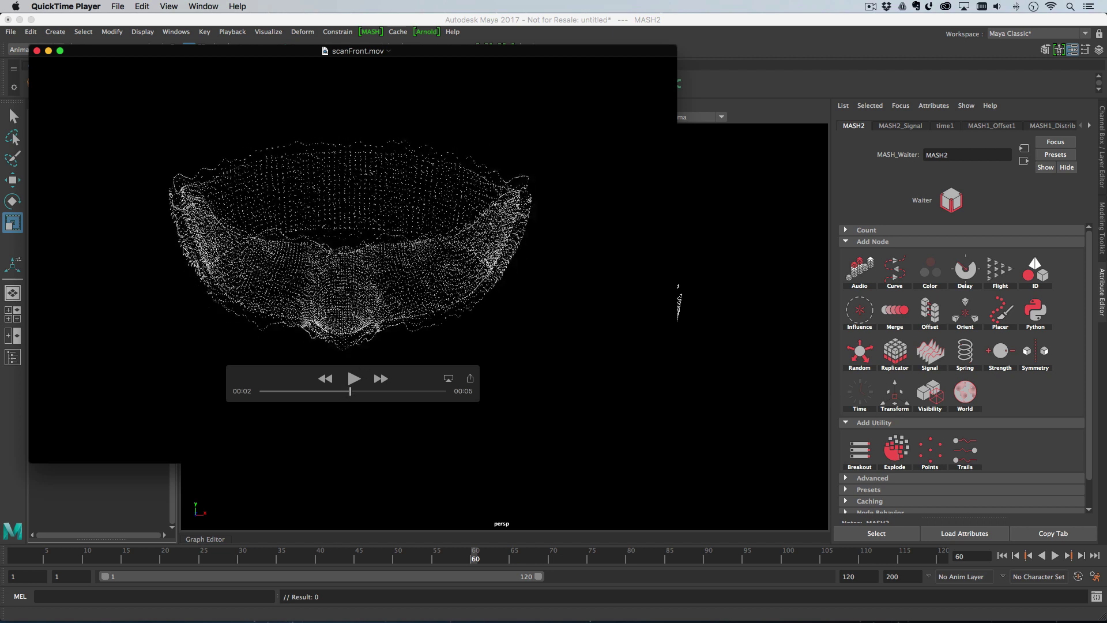
# Add a Random node to MASH2 with Position about 4.1/4.1/4.4 and Random Strength 0.195.
pyautogui.click(48, 50)
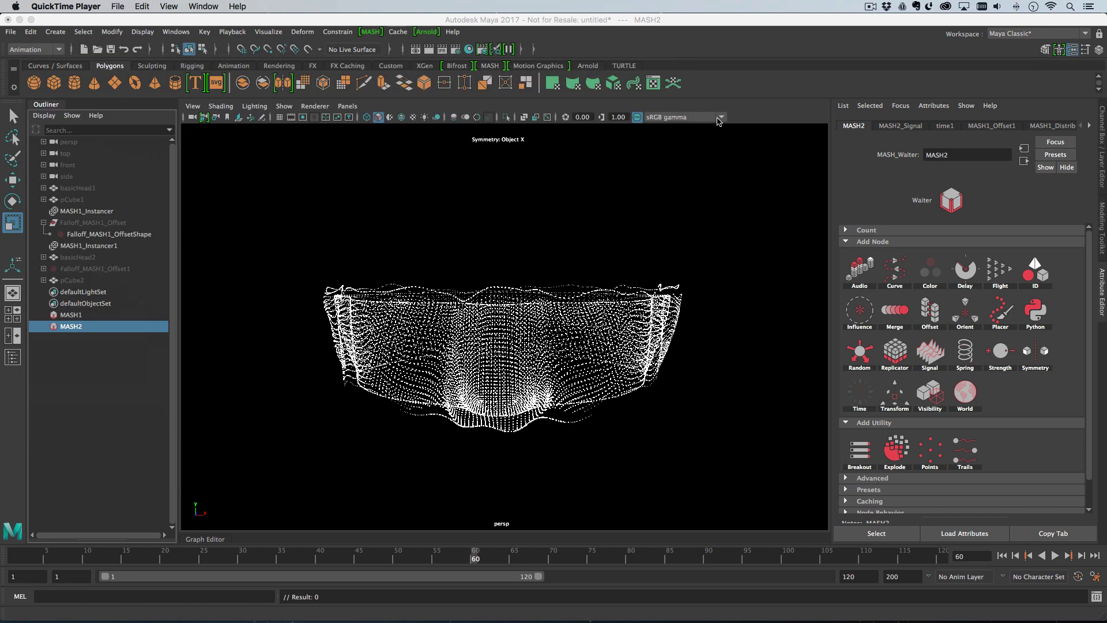
pyautogui.click(867, 353)
pyautogui.click(868, 353)
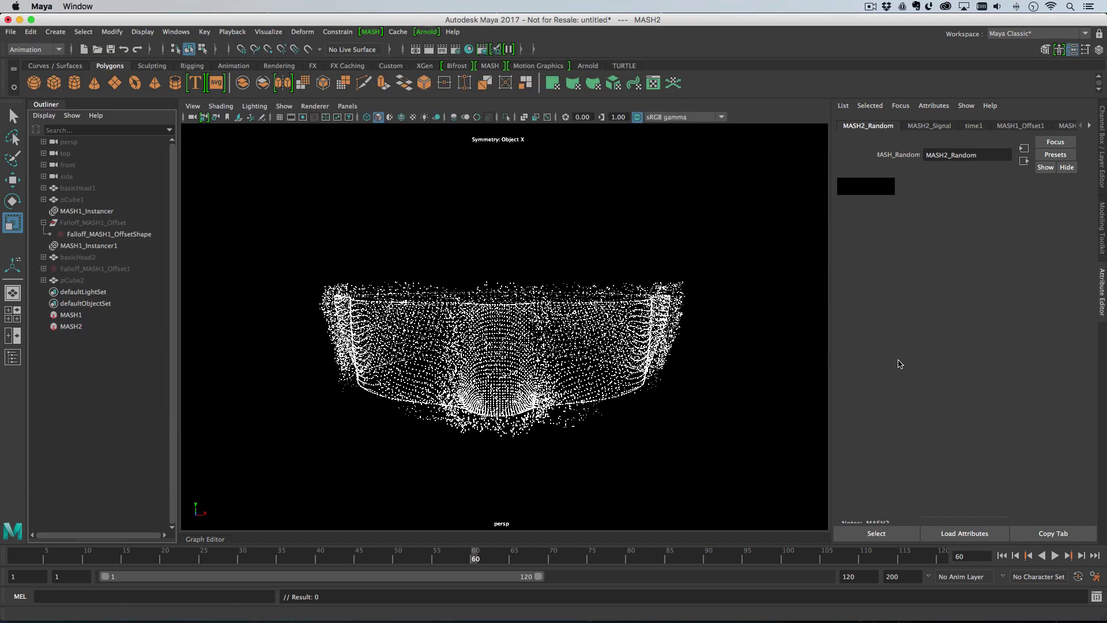
pyautogui.click(1015, 242)
pyautogui.click(1015, 254)
pyautogui.moveTo(1014, 267); pyautogui.dragTo(1017, 271)
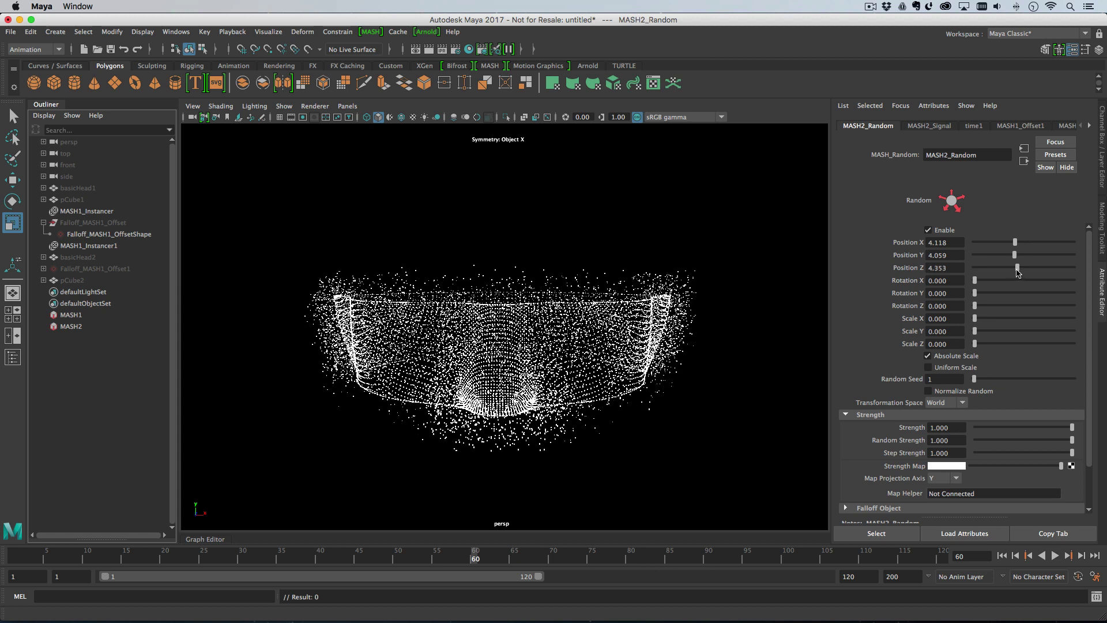
pyautogui.click(986, 441)
pyautogui.moveTo(986, 441); pyautogui.dragTo(995, 441)
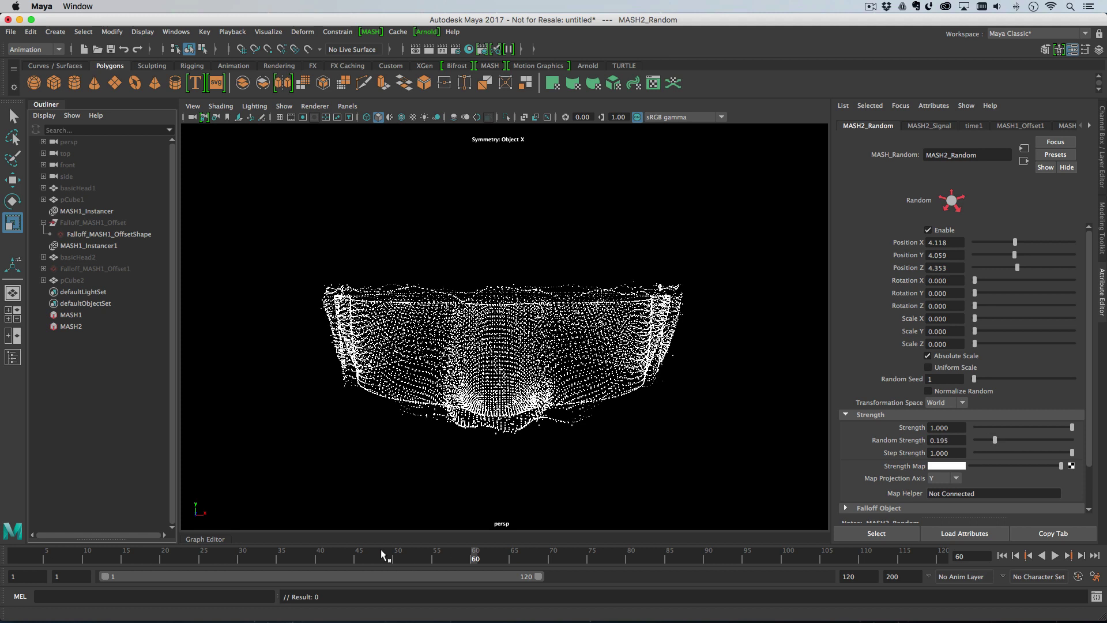
# Scrub the timeline through frames 64, 78 and 111 to preview the scattered points.
pyautogui.moveTo(385, 554); pyautogui.dragTo(506, 556)
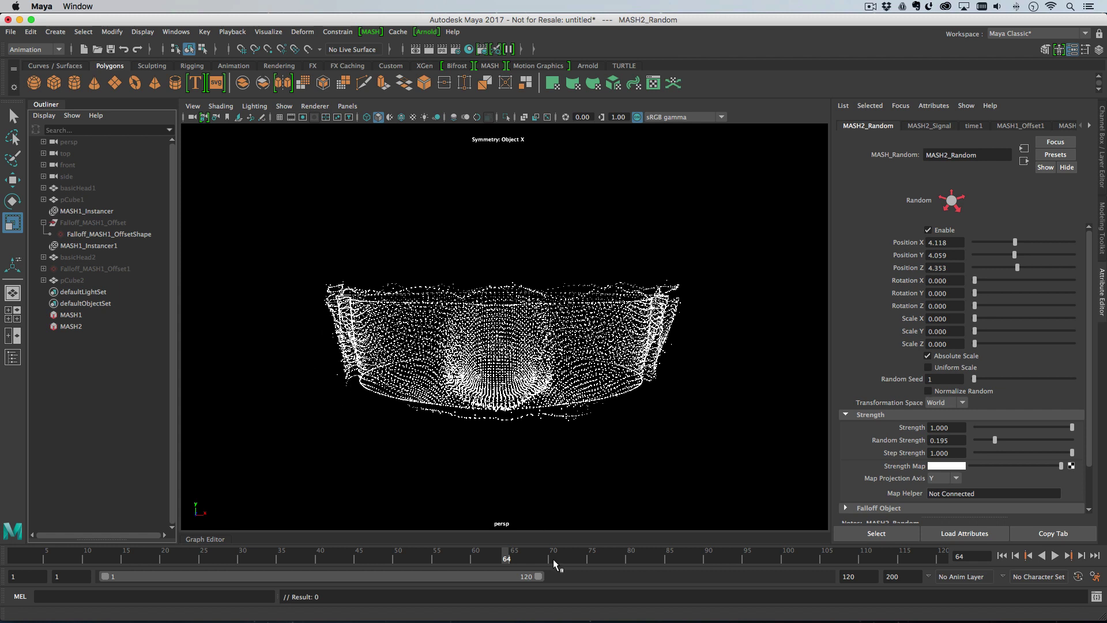
pyautogui.moveTo(573, 556); pyautogui.dragTo(612, 558)
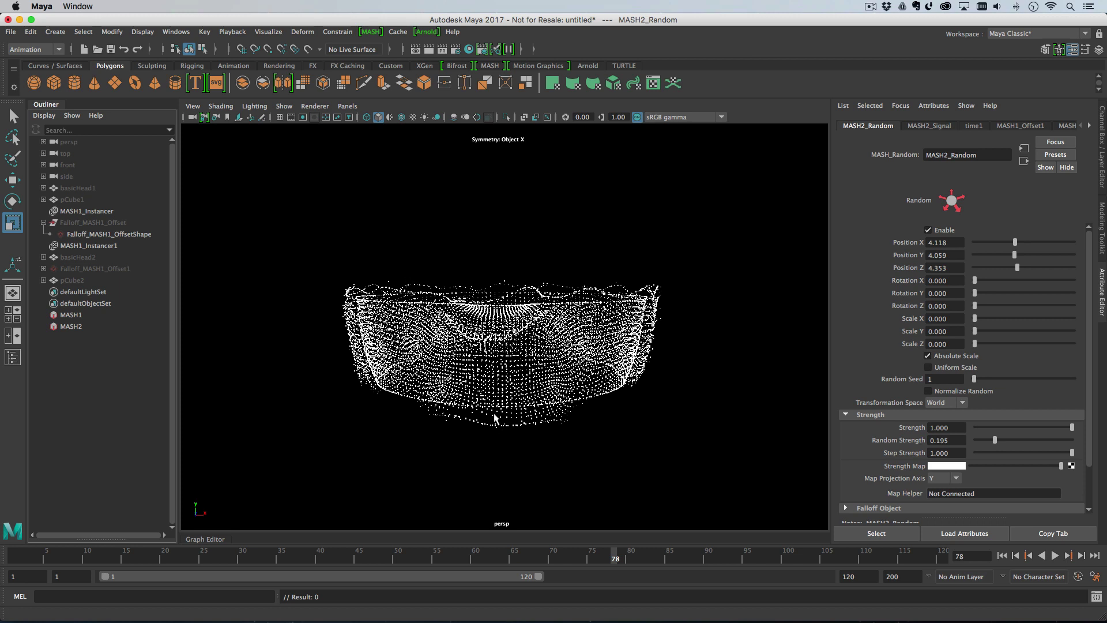
pyautogui.moveTo(650, 556); pyautogui.dragTo(871, 560)
pyautogui.press('super+Tab')
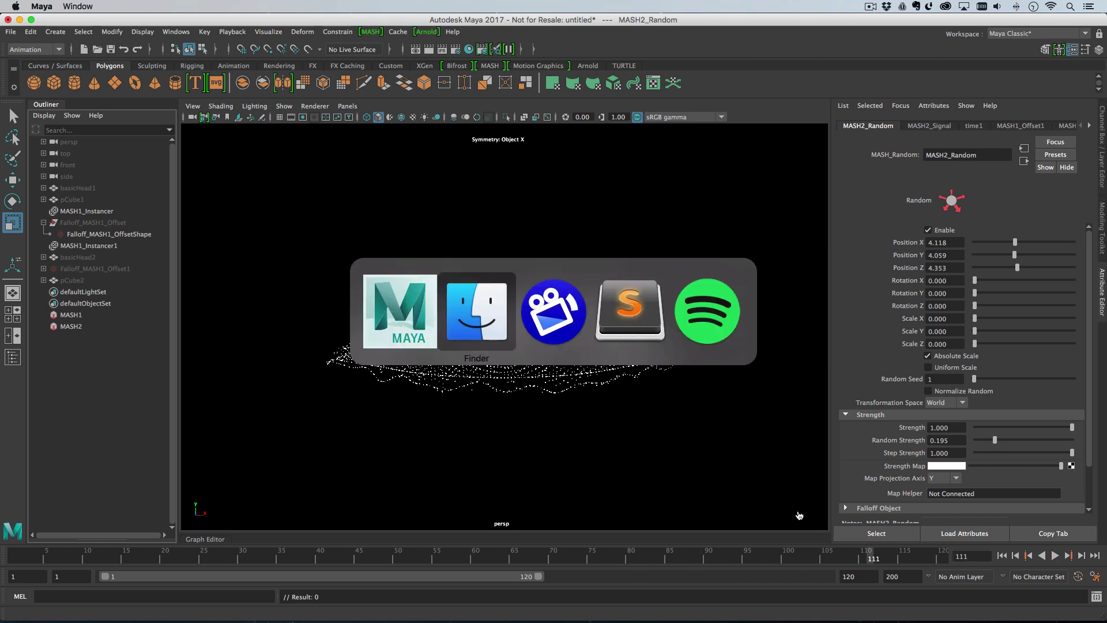
pyautogui.press('Escape')
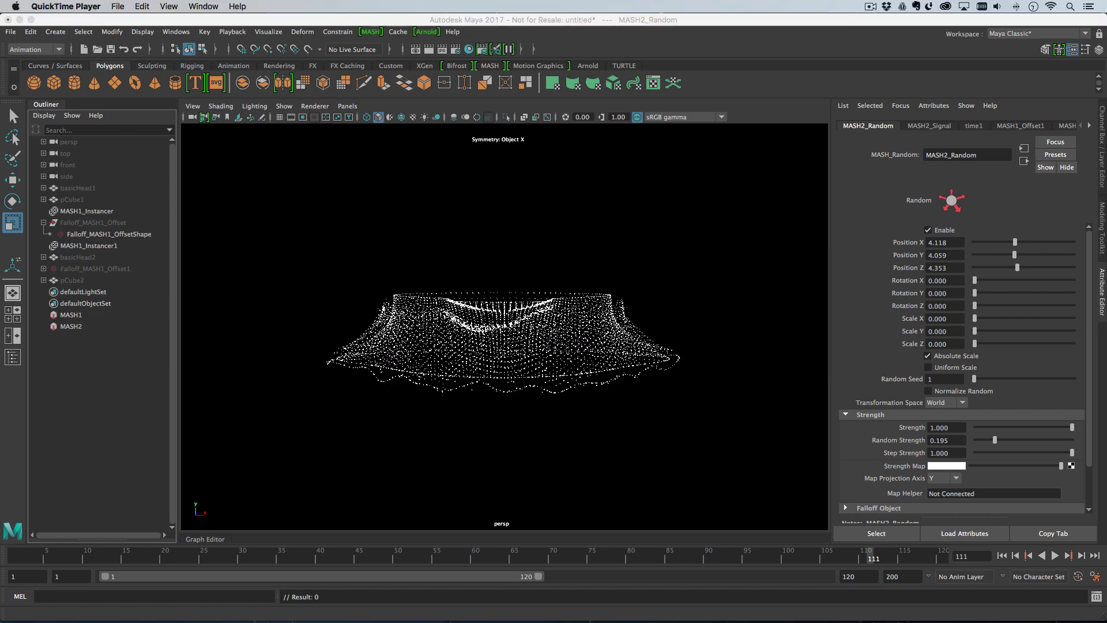
pyautogui.press('super+Tab')
pyautogui.press('space')
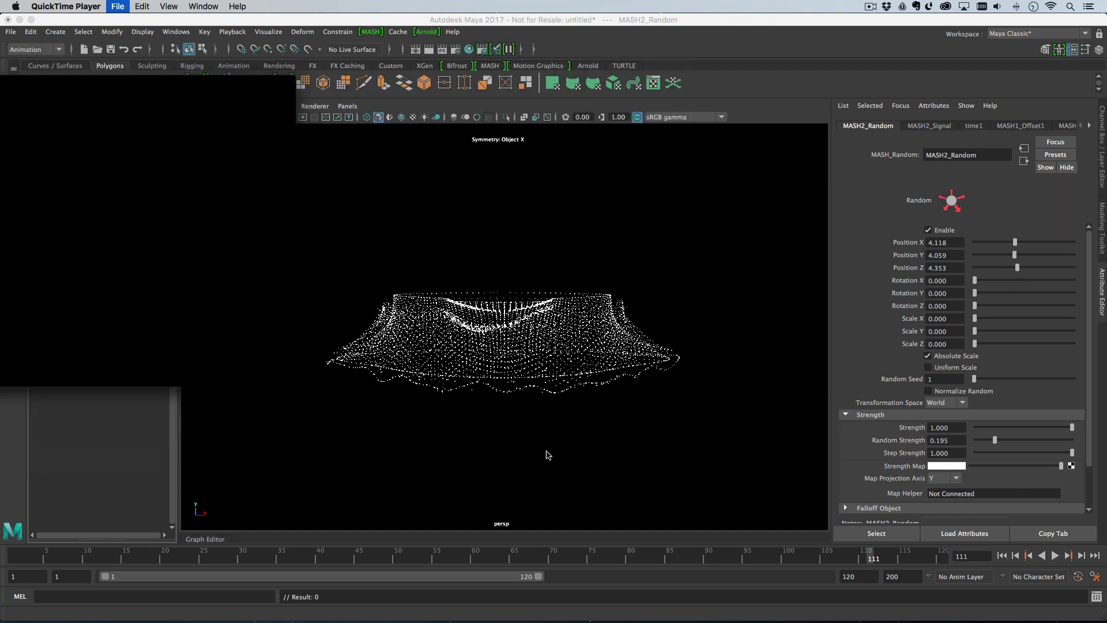
pyautogui.click(816, 103)
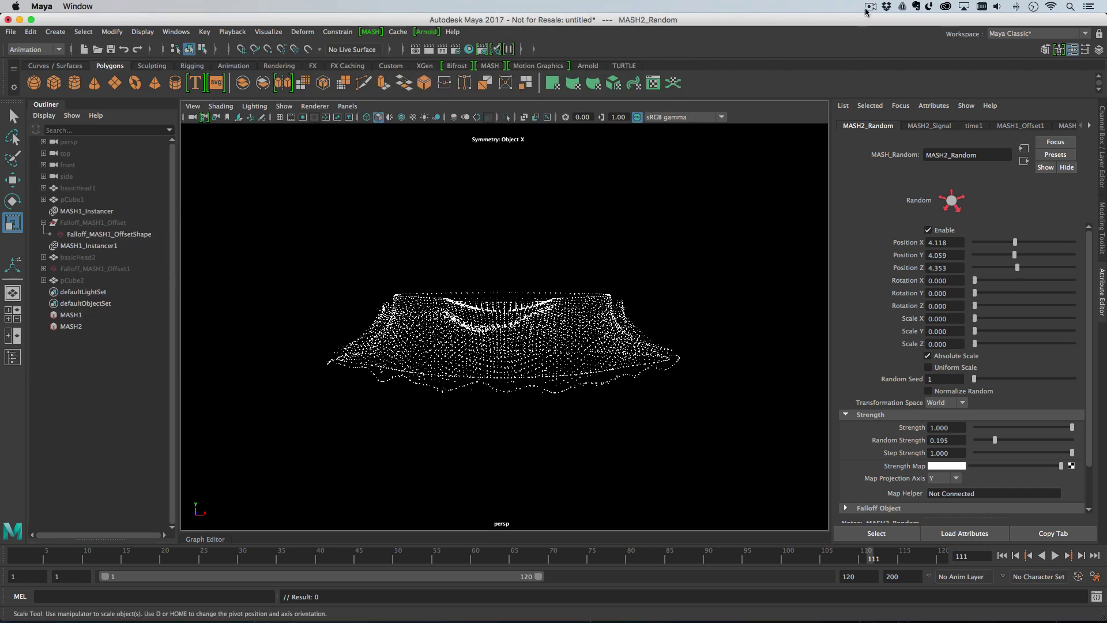